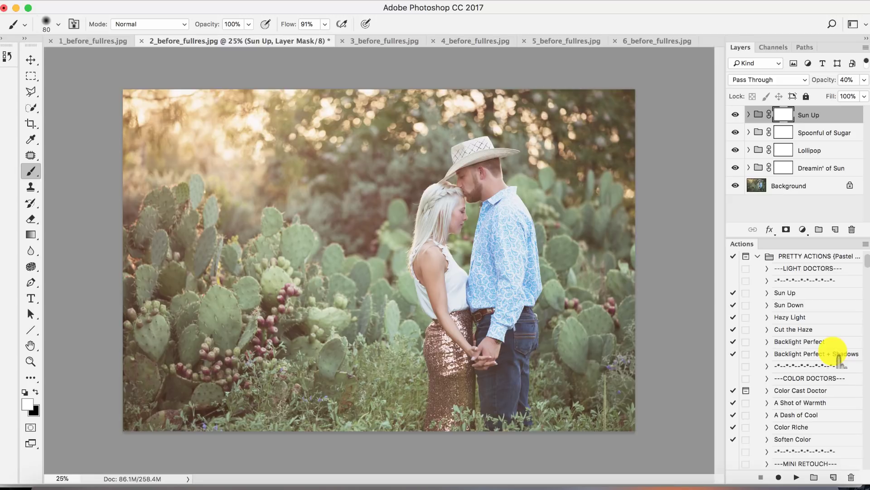
scroll(839, 360, down, 2)
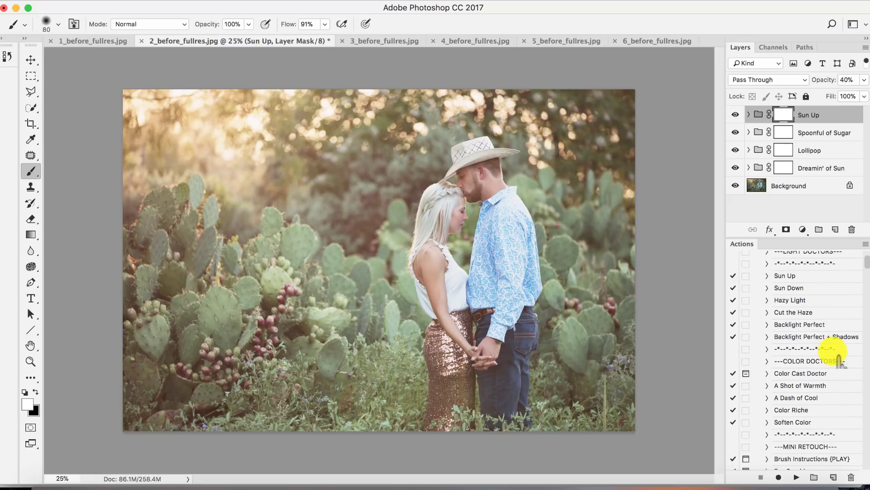
scroll(839, 361, up, 1)
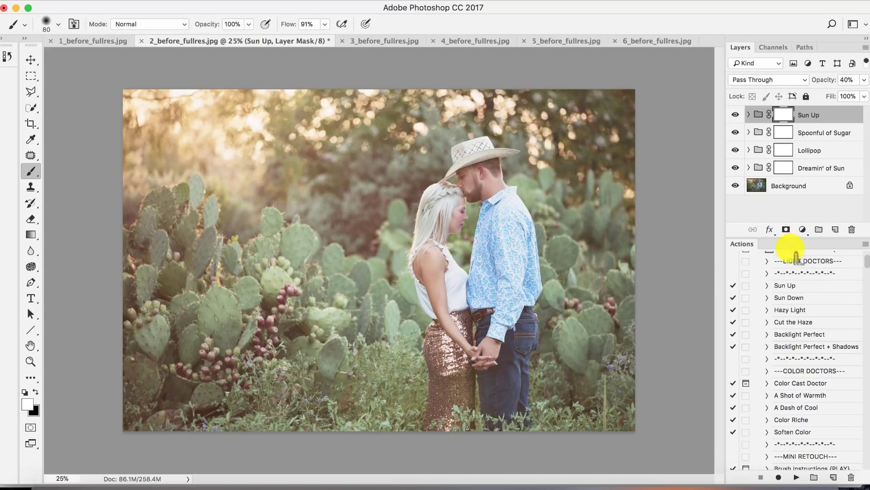
scroll(788, 295, up, 5)
scroll(789, 301, down, 5)
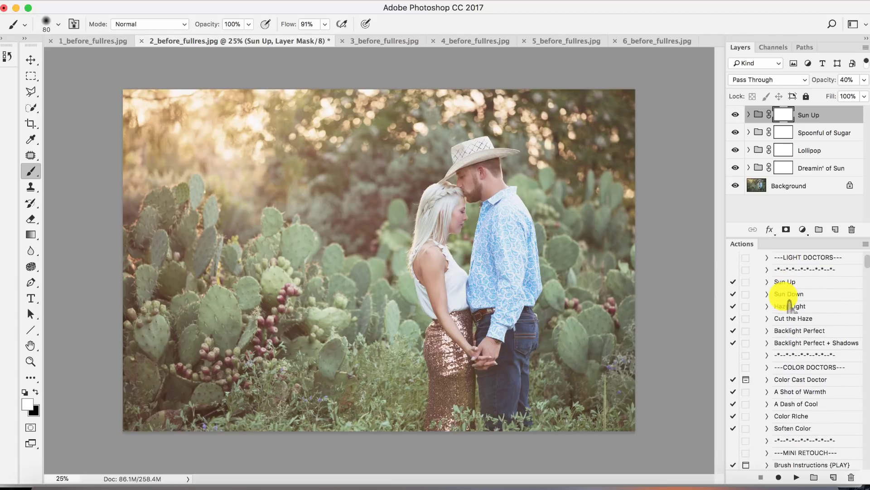
scroll(789, 306, down, 2)
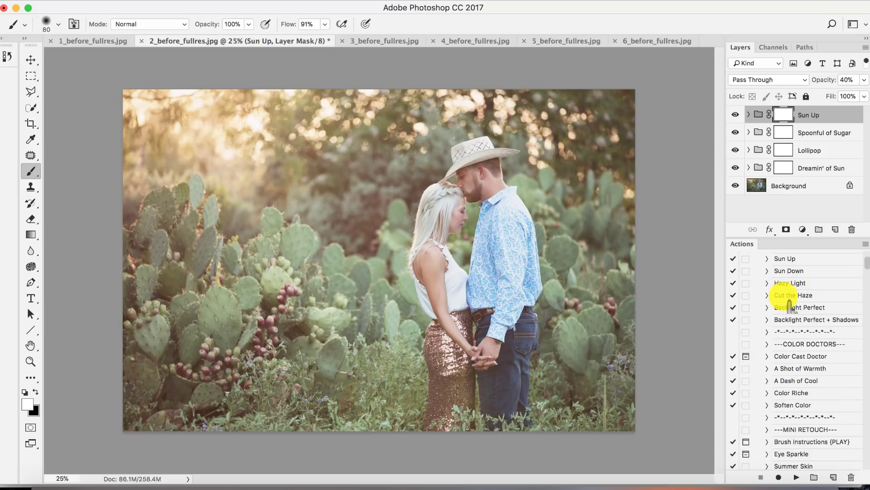
scroll(790, 306, down, 3)
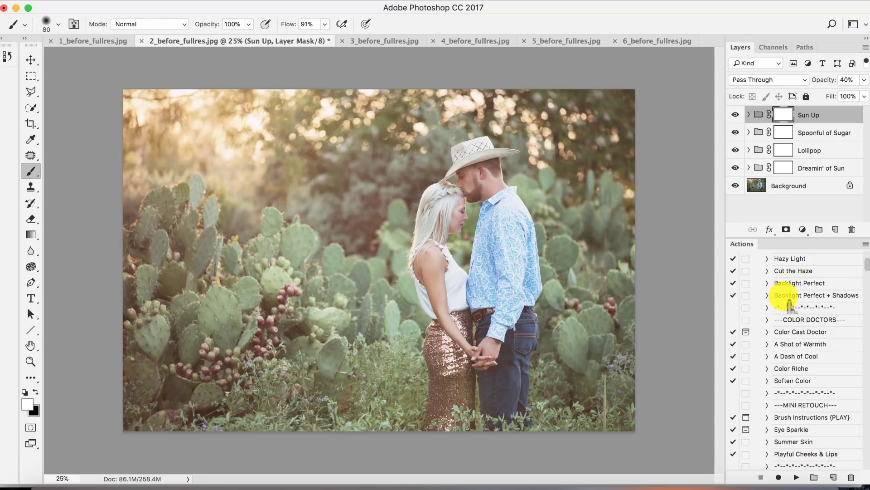
scroll(789, 306, down, 1)
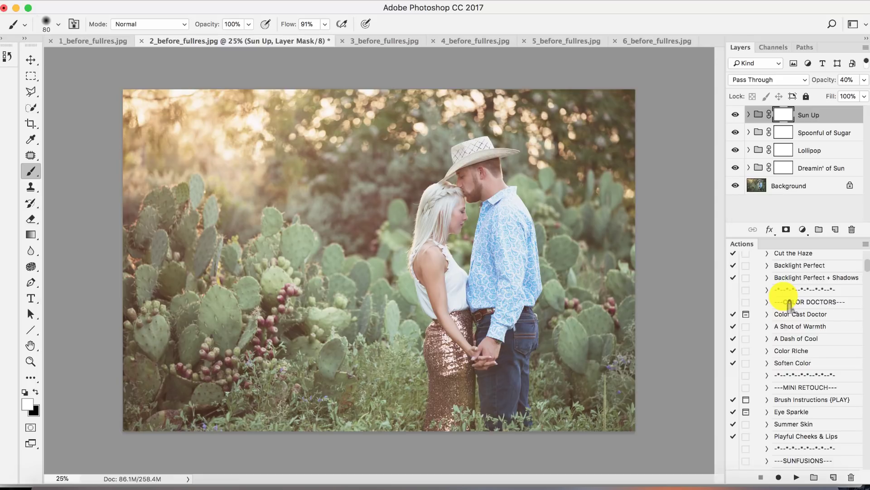
scroll(789, 303, down, 4)
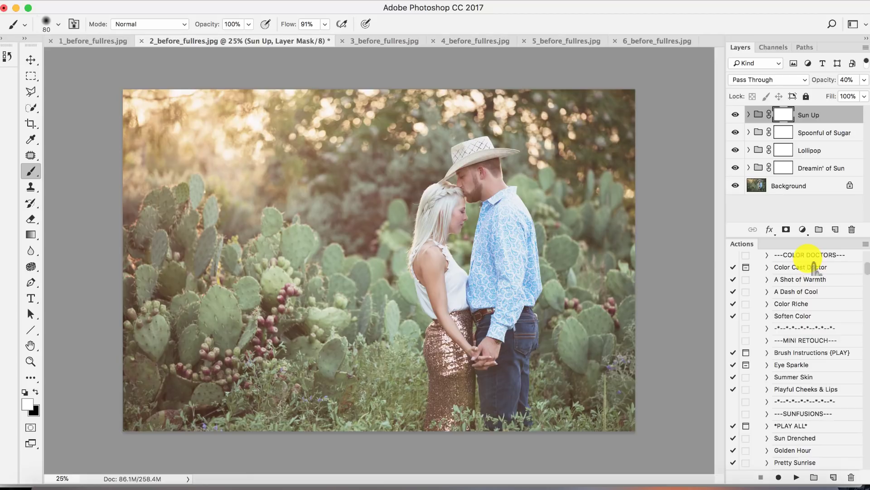
scroll(813, 270, down, 1)
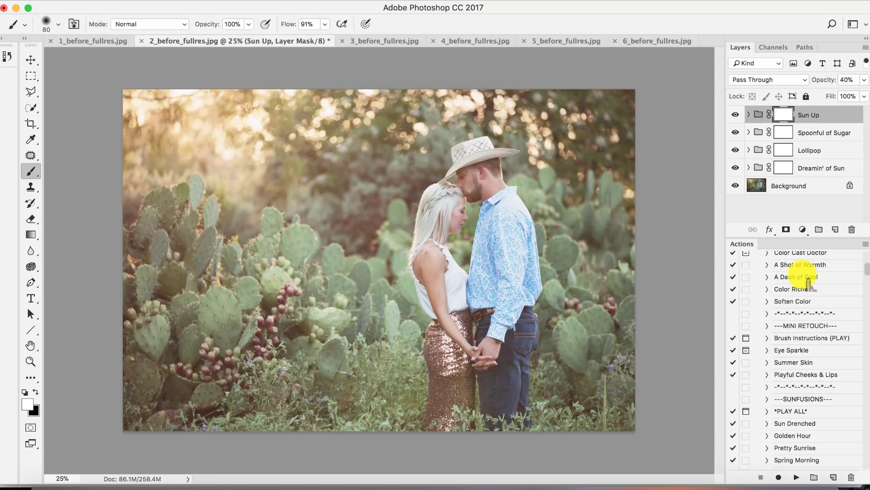
scroll(808, 283, down, 4)
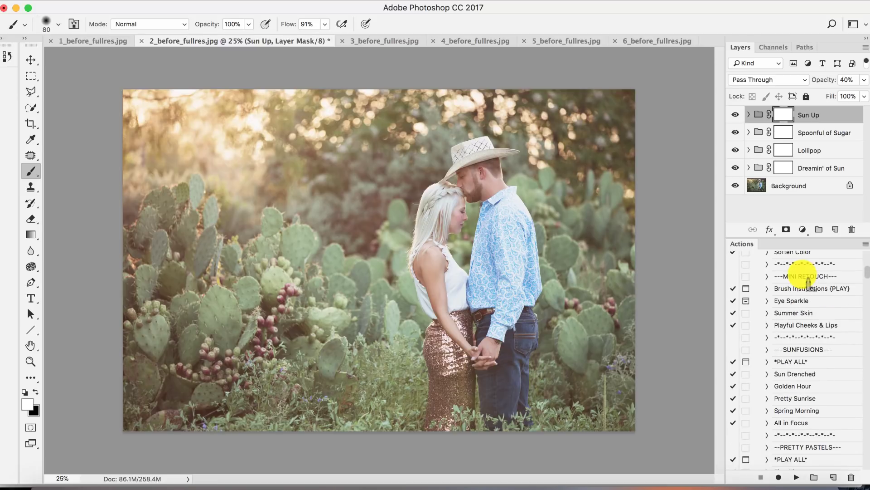
scroll(809, 284, down, 2)
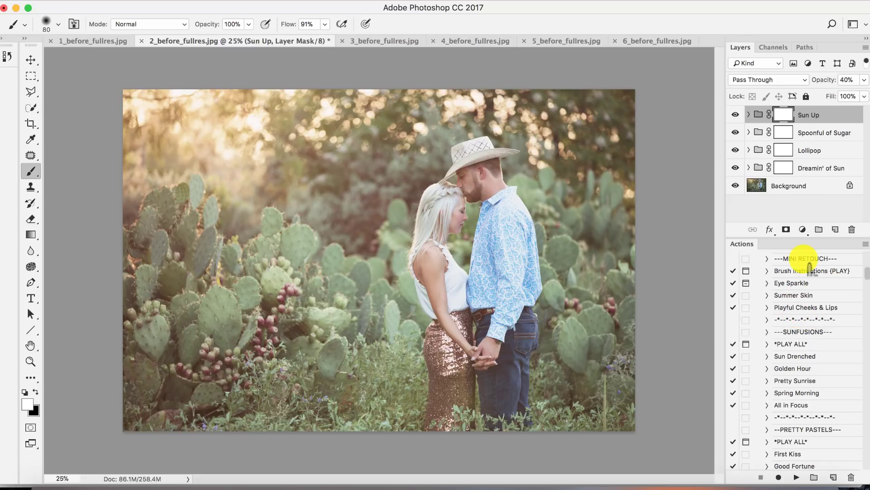
scroll(810, 313, down, 1)
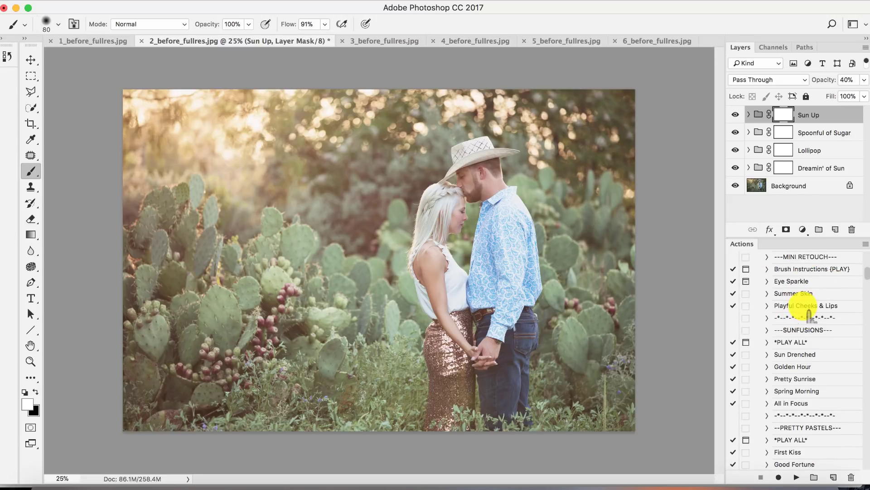
scroll(809, 312, down, 6)
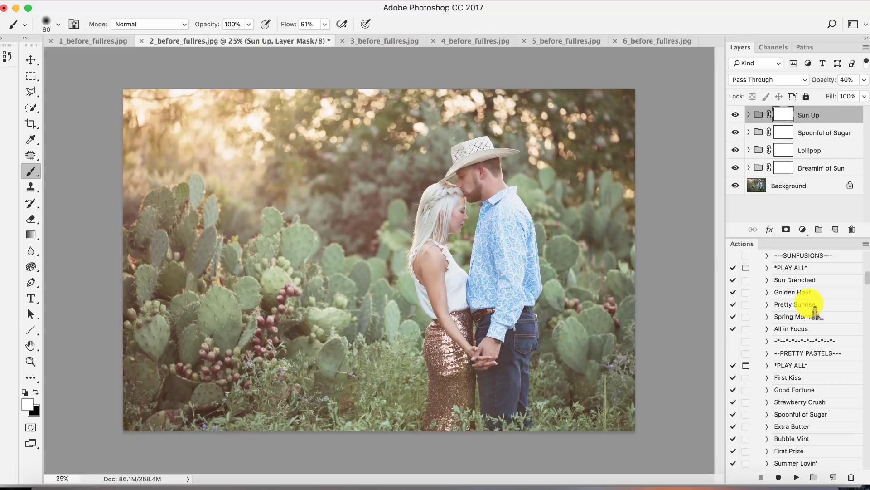
scroll(814, 313, down, 5)
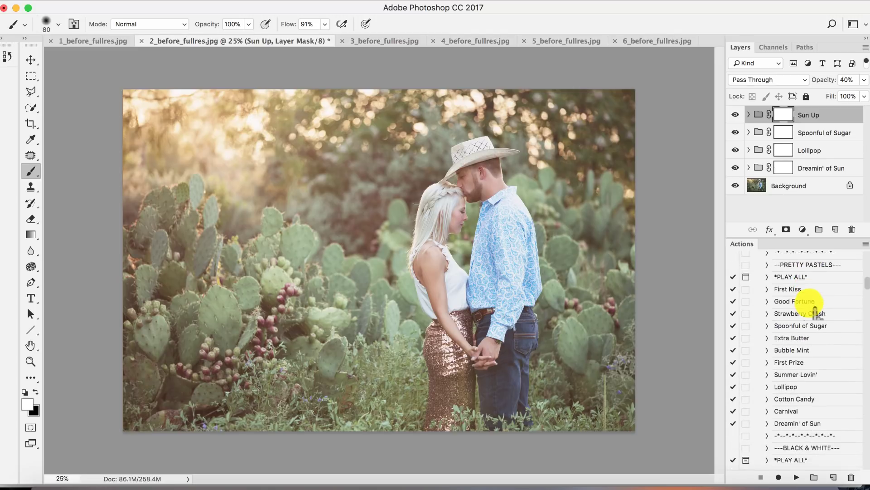
scroll(815, 313, down, 1)
scroll(816, 312, down, 1)
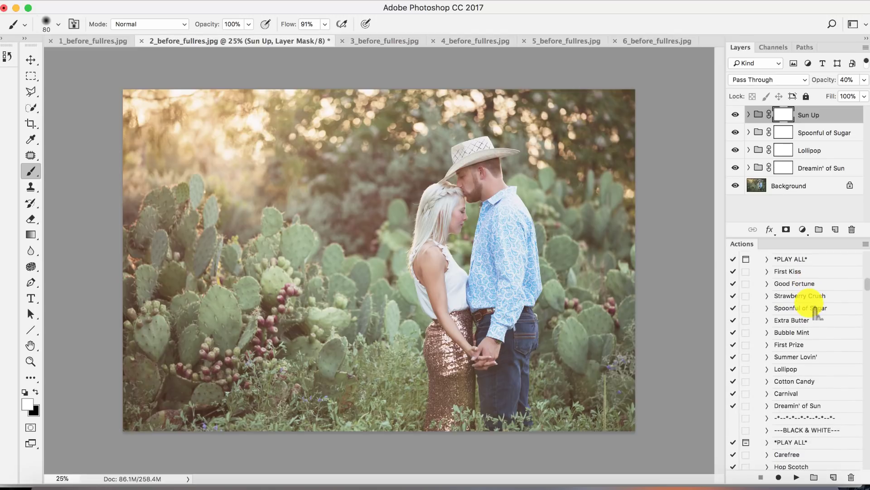
click(789, 260)
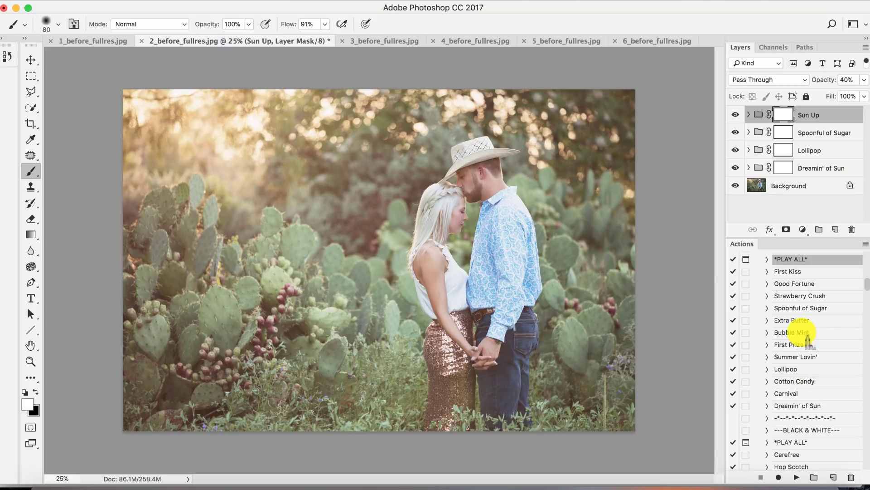
click(735, 115)
click(736, 114)
click(735, 115)
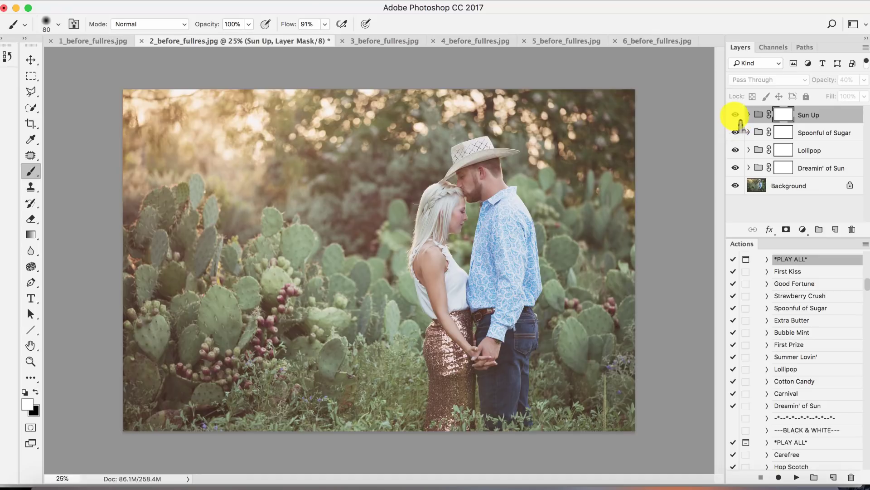
click(736, 114)
click(735, 115)
click(735, 115)
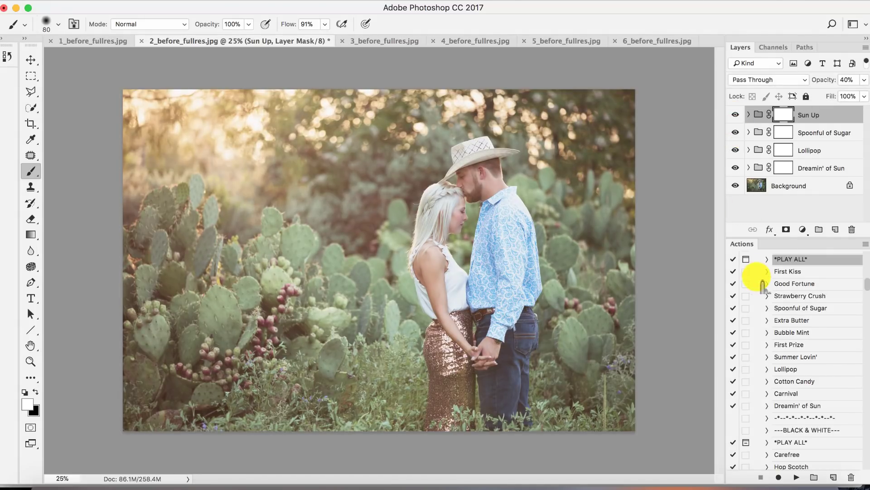
scroll(777, 362, down, 4)
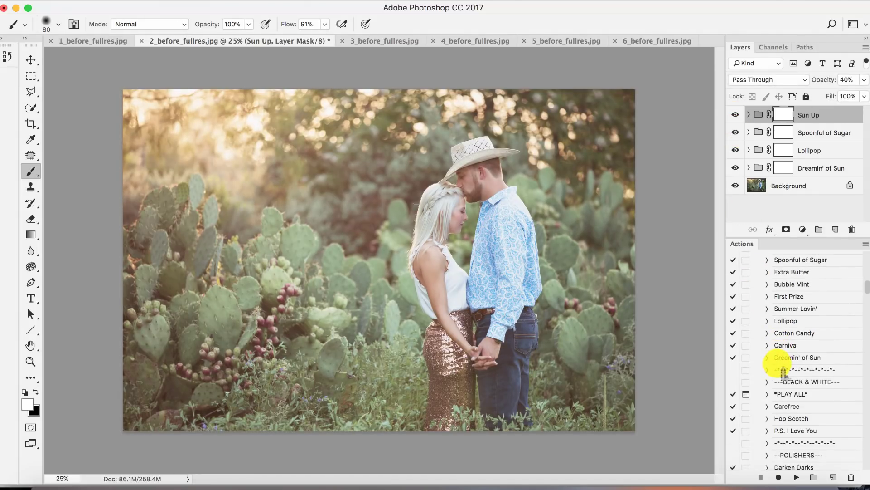
scroll(783, 370, down, 10)
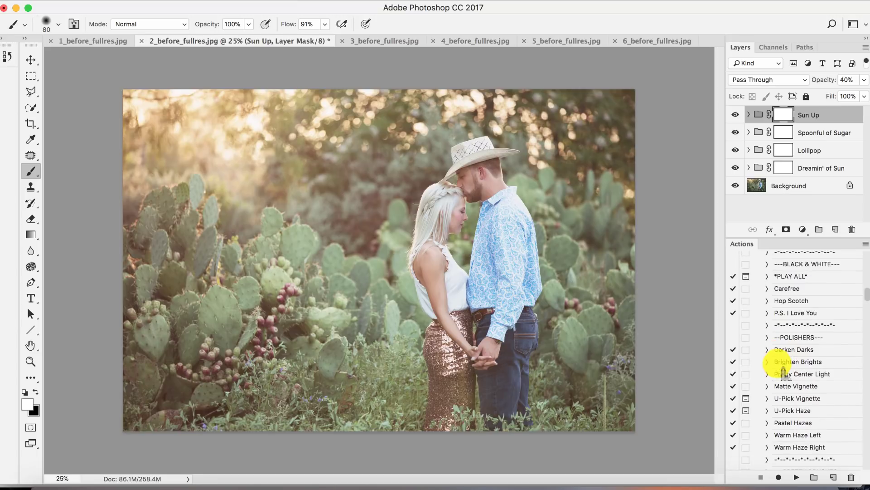
scroll(784, 371, down, 1)
scroll(783, 371, up, 1)
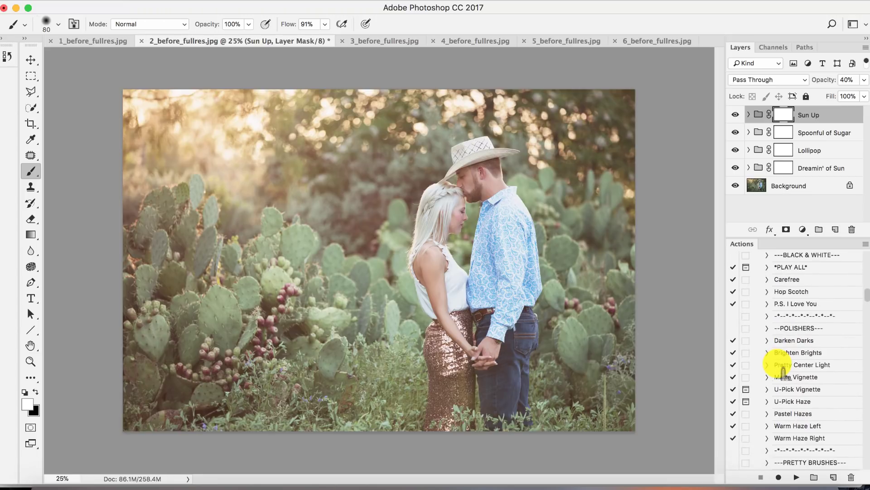
scroll(783, 372, down, 5)
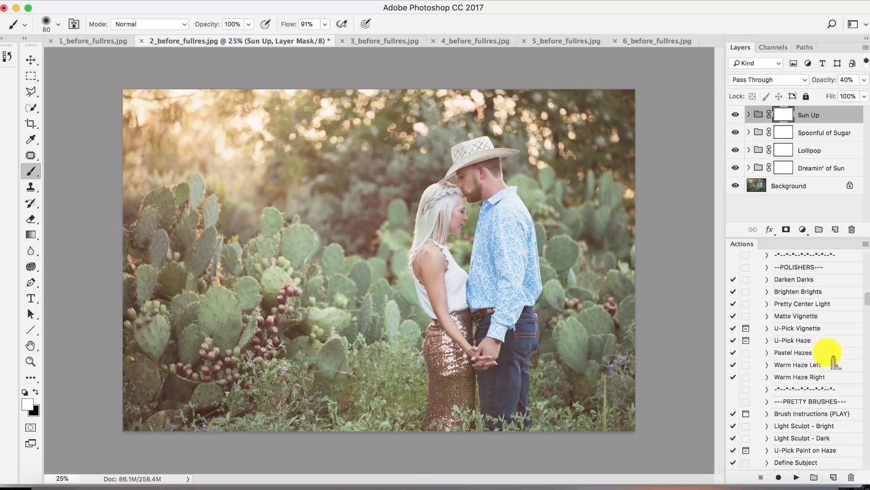
scroll(828, 352, down, 1)
scroll(816, 362, down, 3)
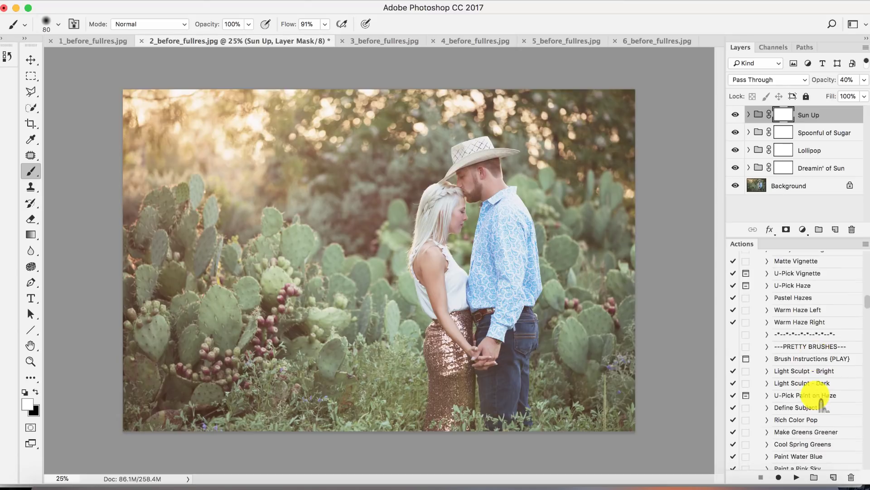
scroll(821, 405, down, 6)
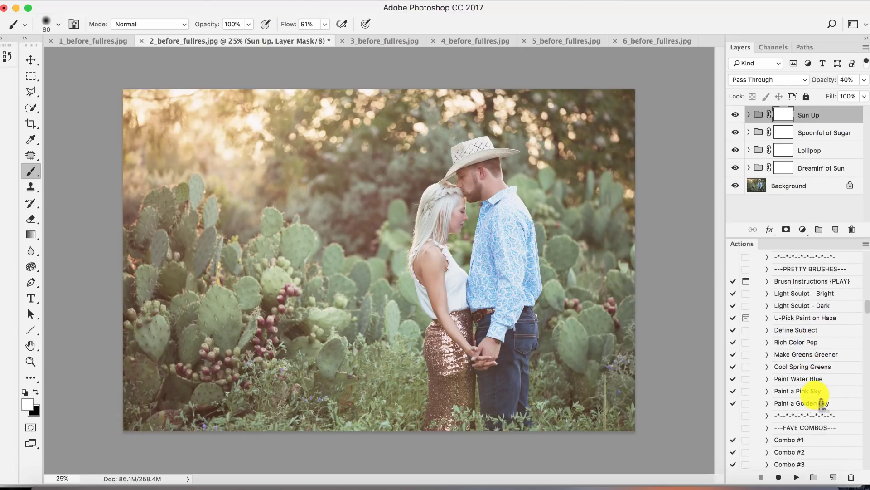
scroll(821, 405, down, 6)
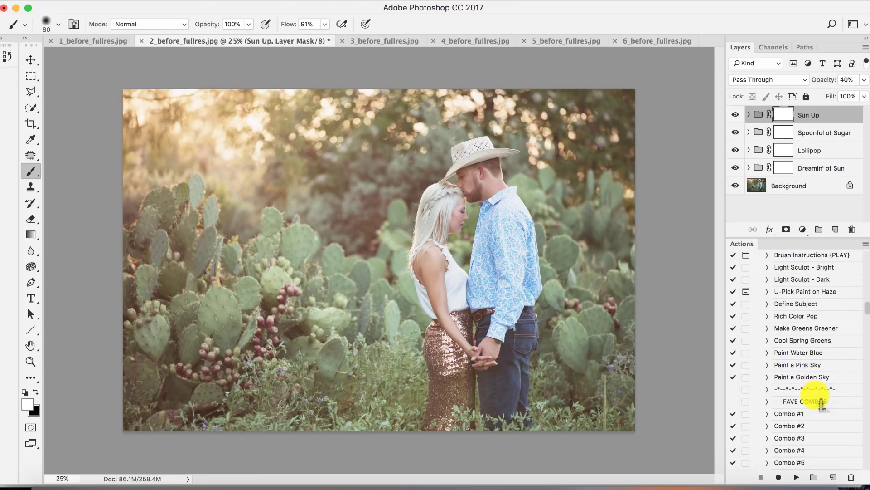
scroll(821, 405, down, 8)
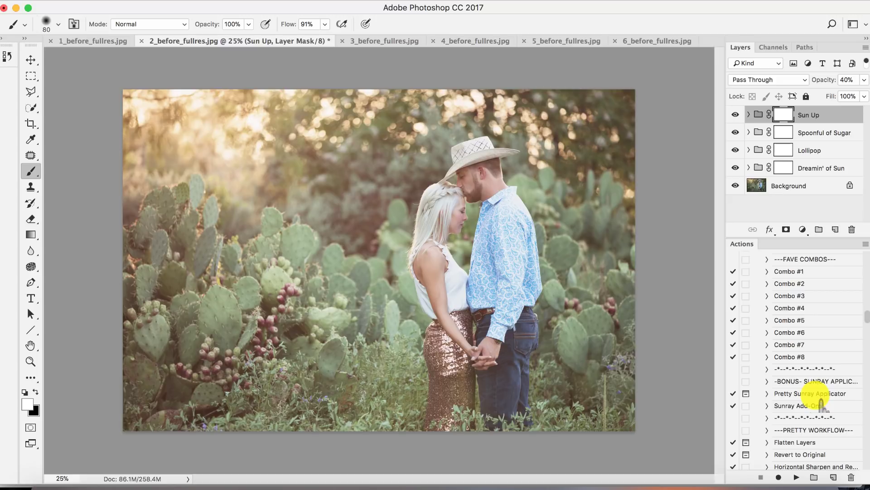
click(798, 272)
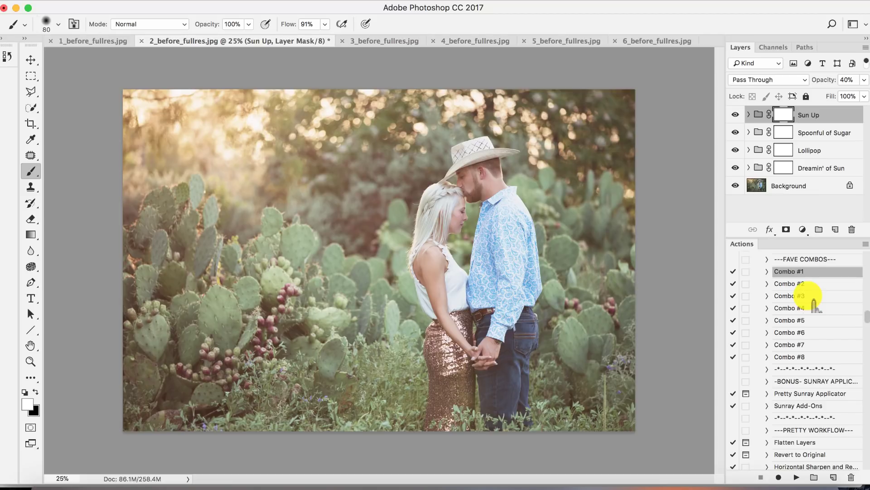
scroll(814, 305, down, 5)
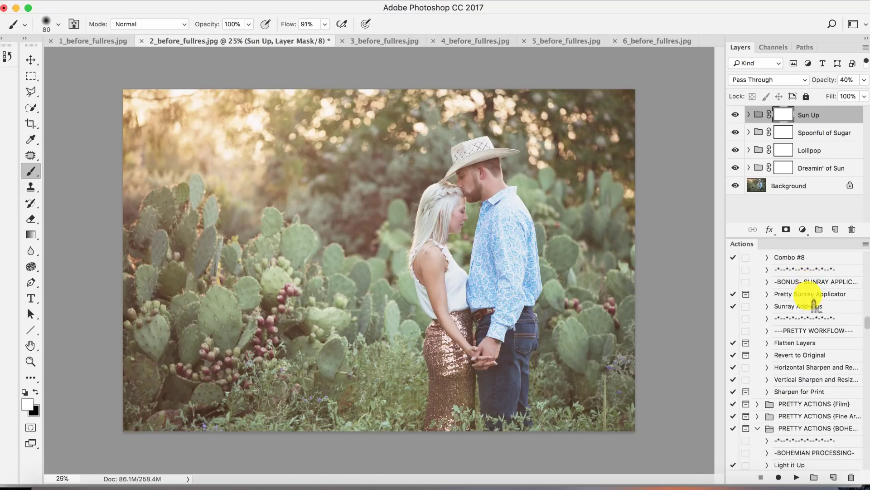
scroll(814, 301, down, 1)
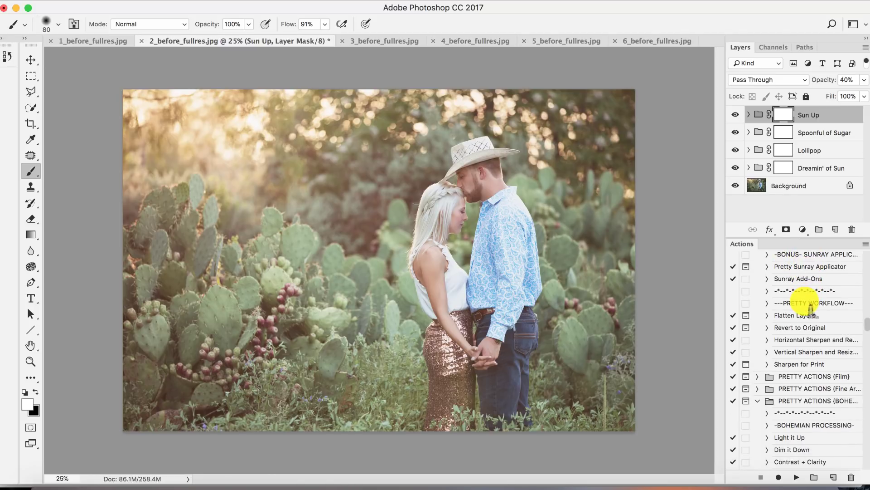
scroll(802, 297, down, 2)
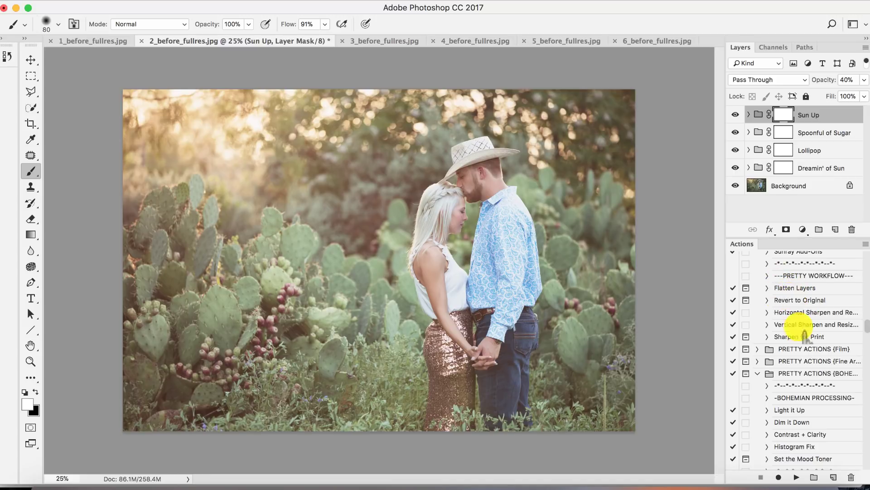
scroll(796, 304, up, 1)
scroll(796, 304, down, 15)
scroll(796, 304, up, 15)
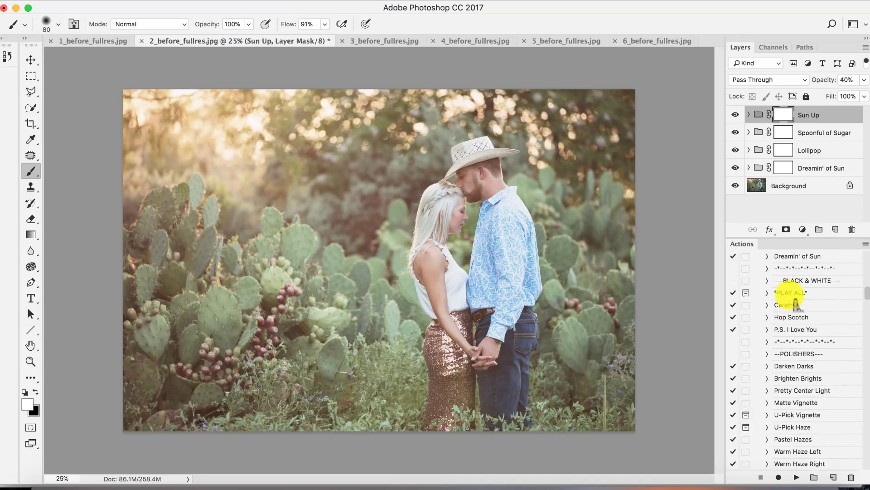
scroll(796, 305, up, 8)
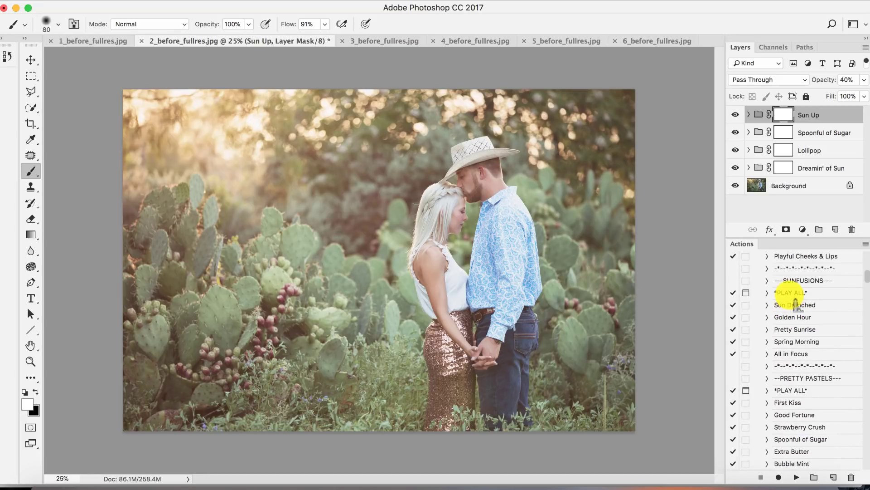
scroll(796, 305, up, 2)
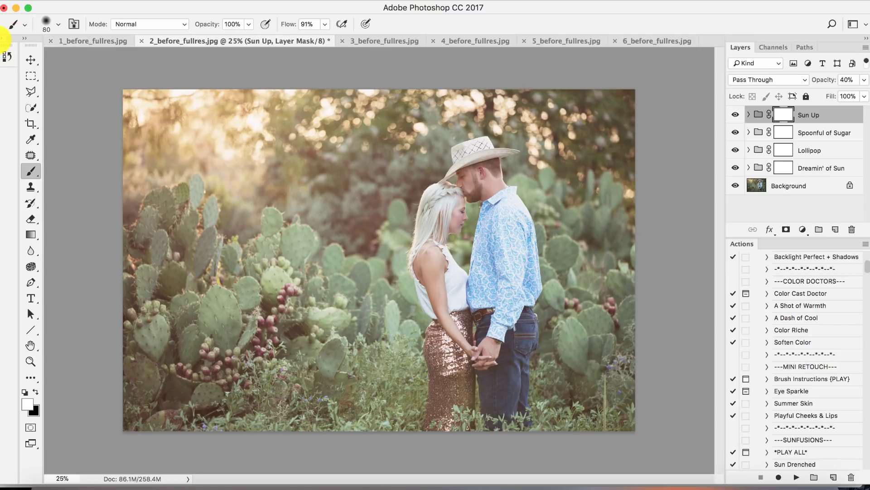
- Flip the couple photo from its original state back to Snapshot 3, then collapse History
click(7, 56)
click(75, 64)
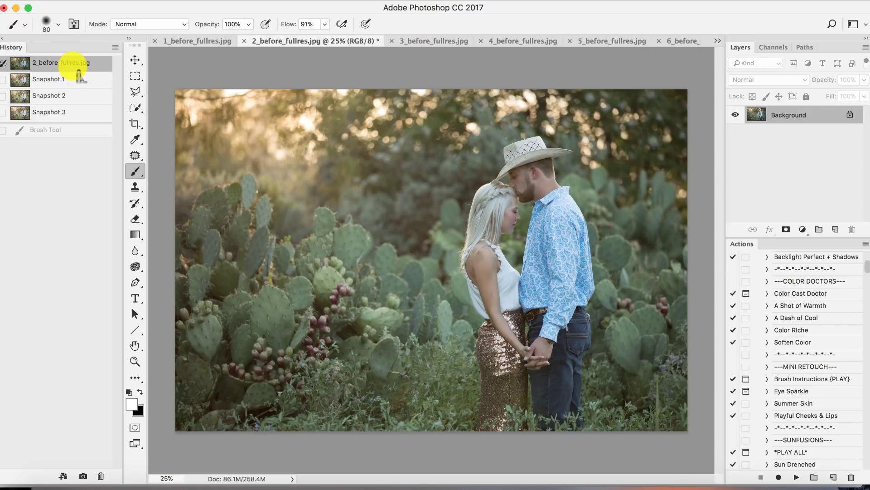
click(66, 119)
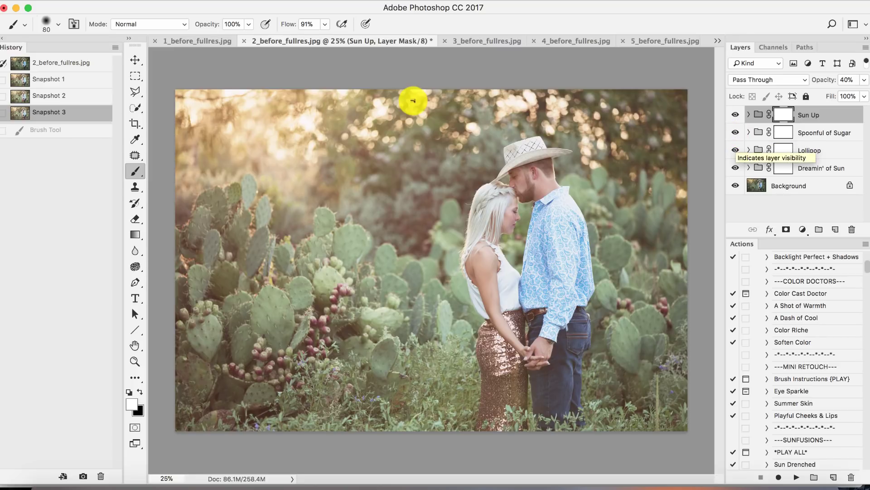
double_click(7, 36)
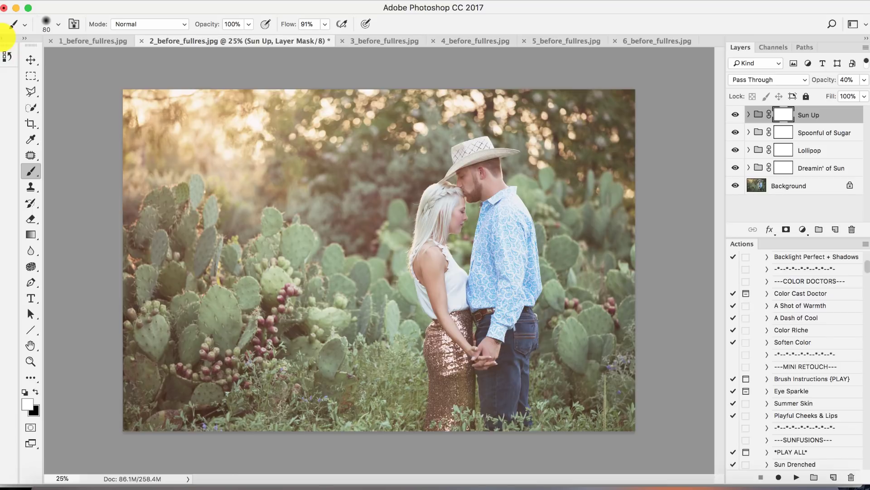
- Switch to the girl-in-grass photo and play the Combo #1 action on it
click(90, 39)
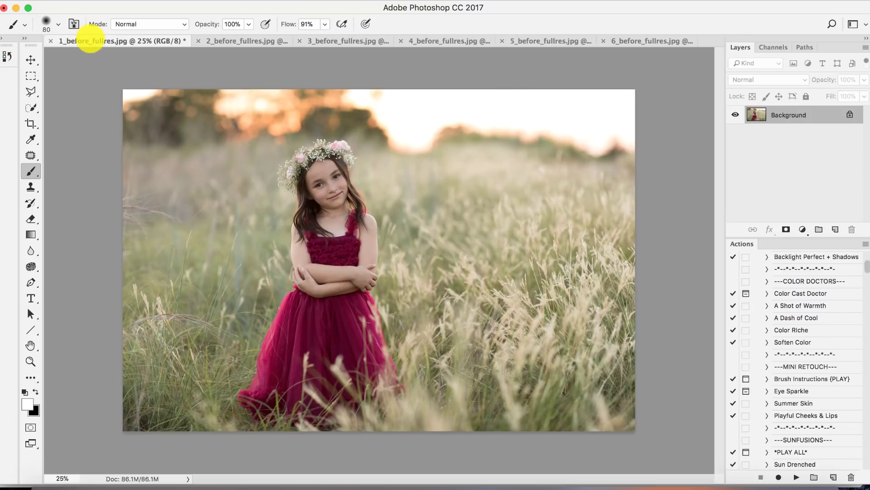
scroll(798, 356, down, 15)
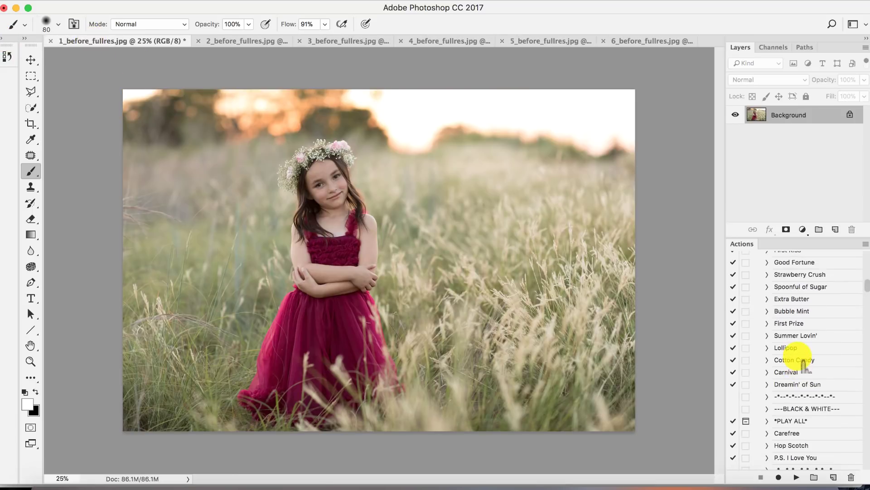
scroll(803, 364, up, 12)
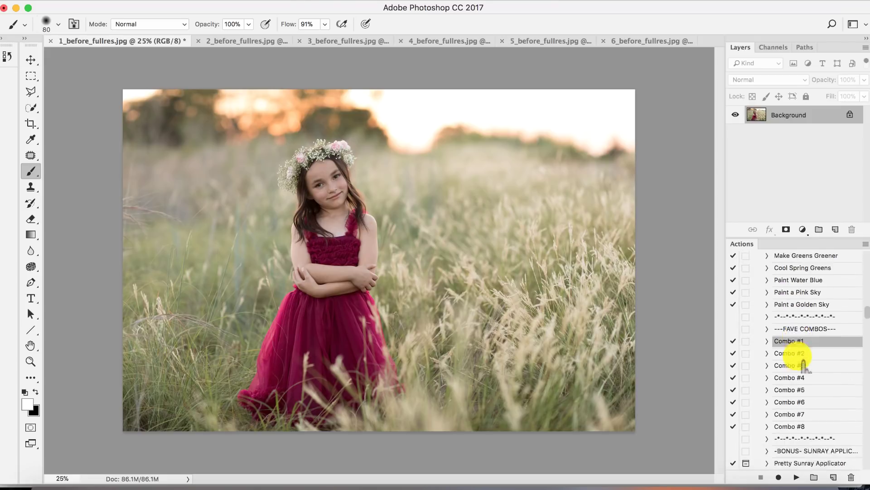
scroll(803, 363, down, 2)
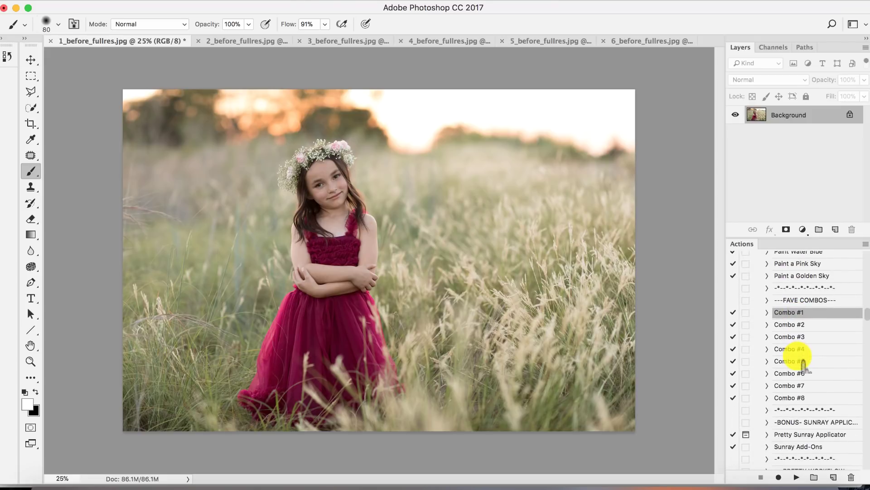
click(796, 477)
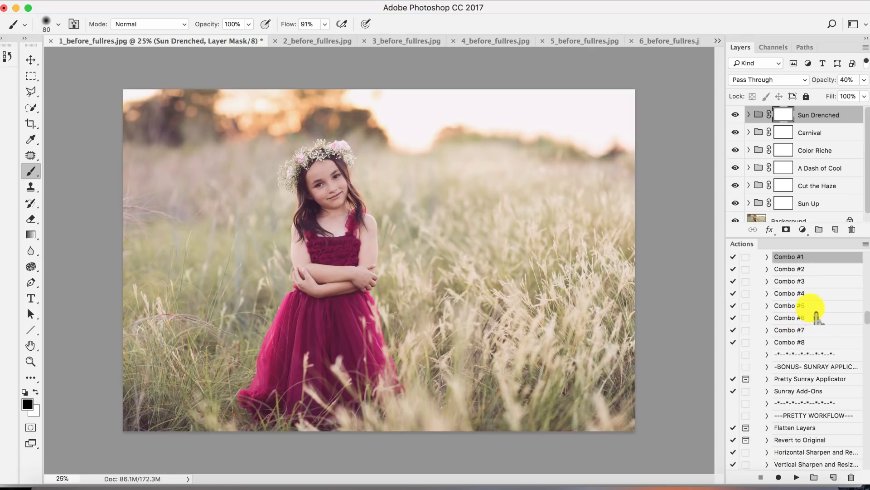
- Raise the Sun Up group's opacity to 100%, briefly toggling Cut the Haze to compare
click(829, 202)
click(864, 80)
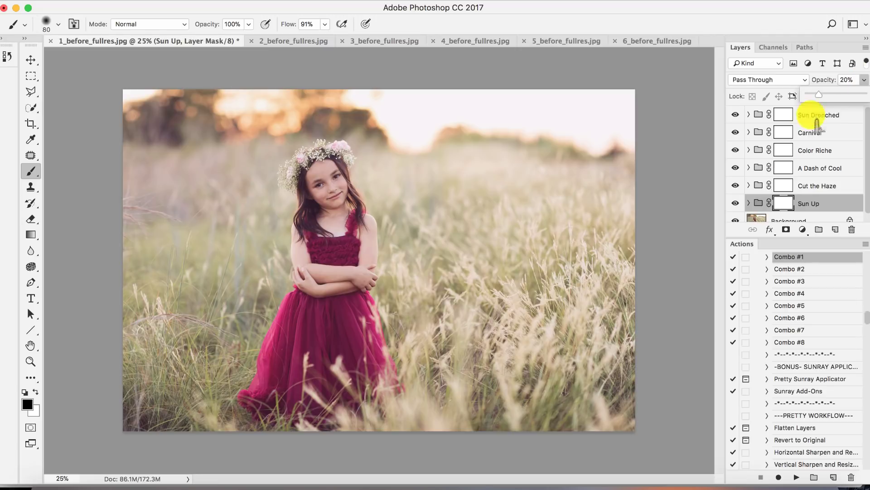
click(737, 187)
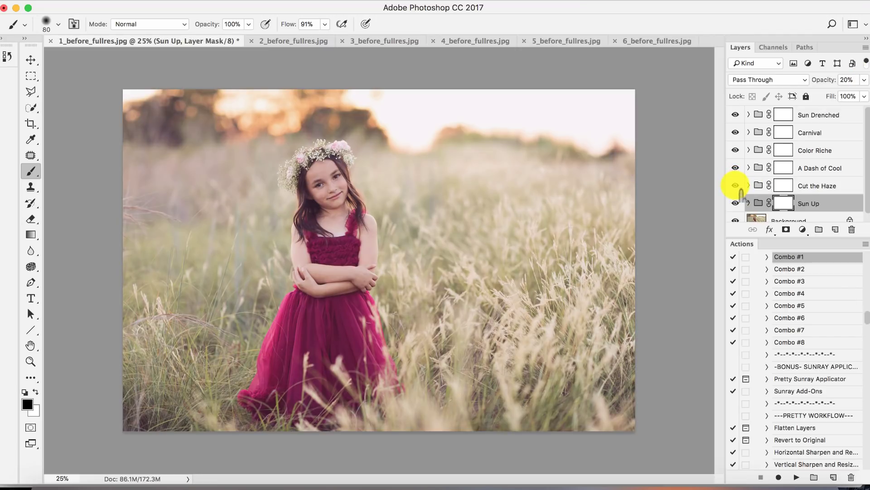
click(735, 186)
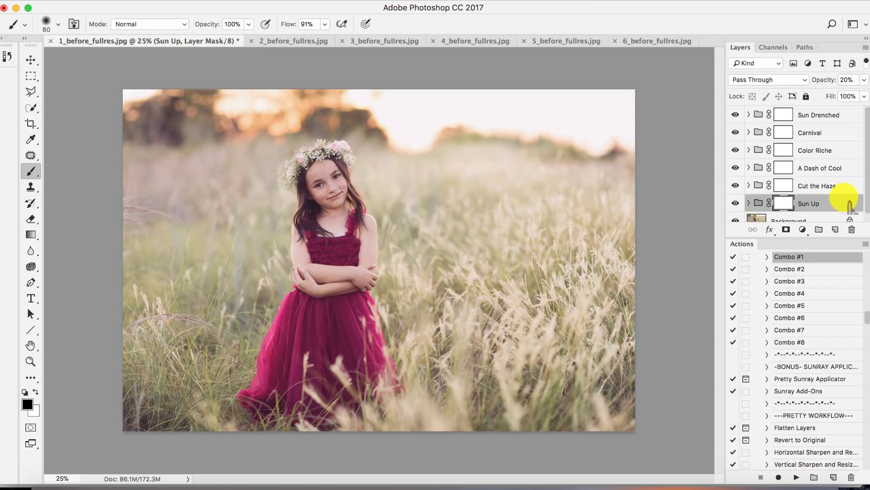
click(864, 80)
drag(819, 94, 864, 95)
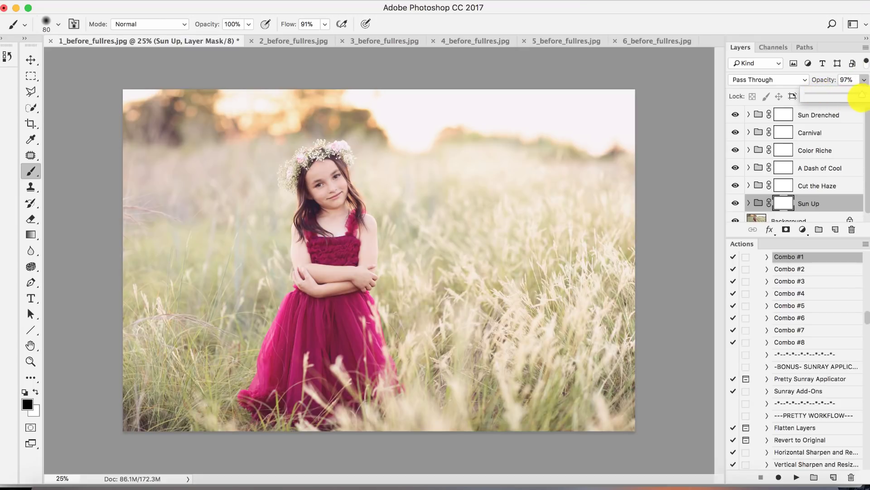
click(821, 205)
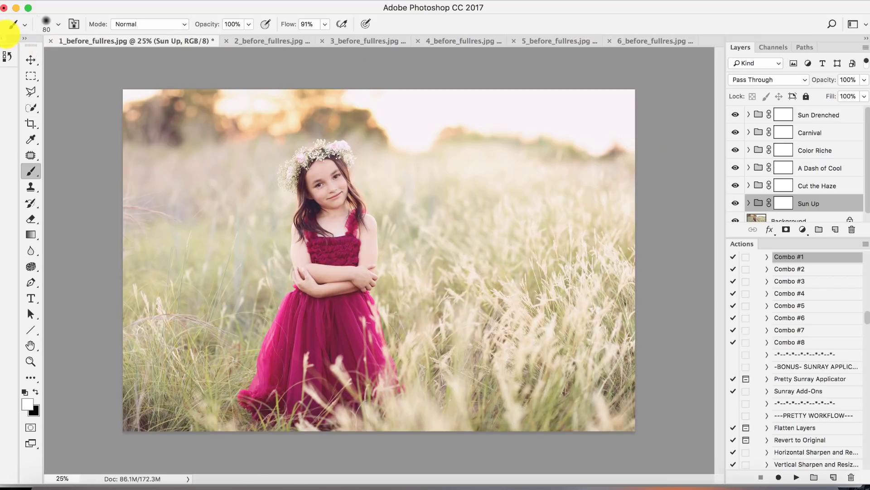
- Compare the girl-in-grass photo's original with Snapshot 2, leaving Snapshot 2 active, and collapse History
click(7, 55)
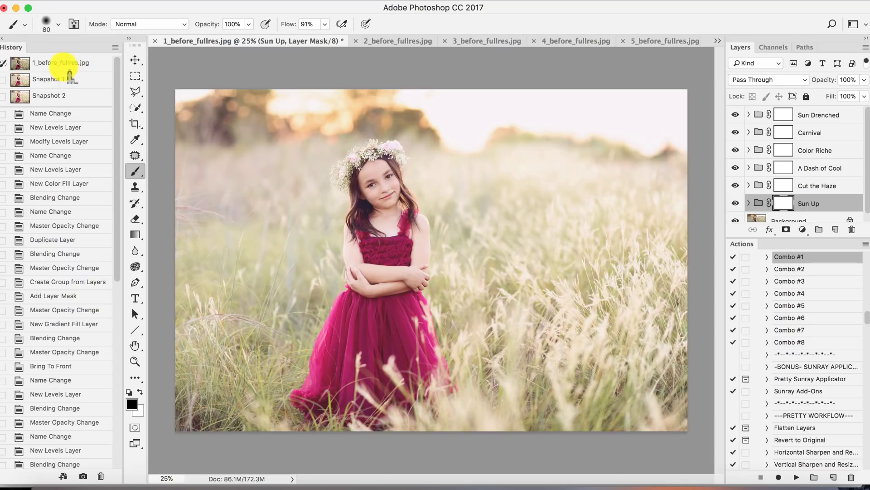
click(68, 68)
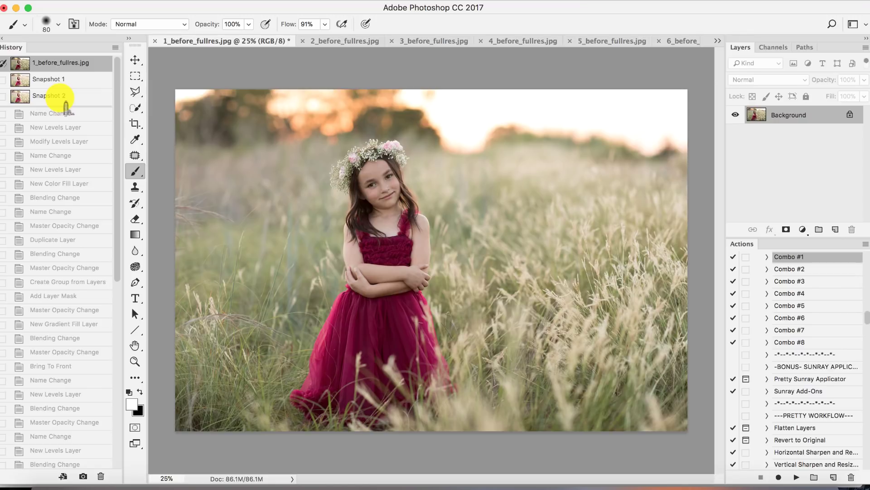
click(59, 96)
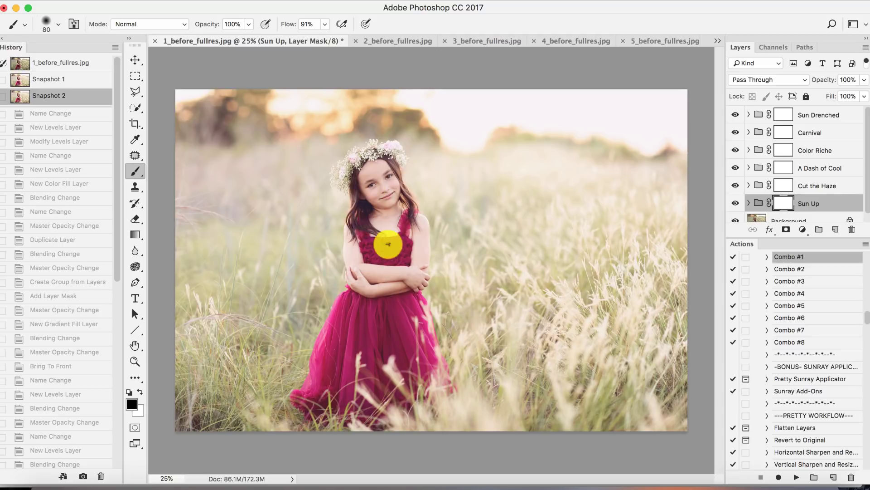
double_click(11, 47)
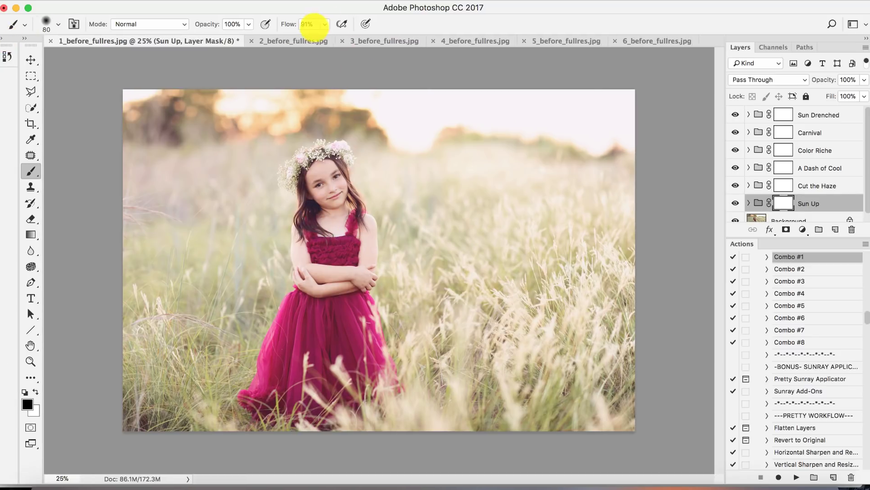
- Compare 3_before_fullres.jpg's original with Snapshot 2, then bring up 4_before_fullres.jpg
click(380, 41)
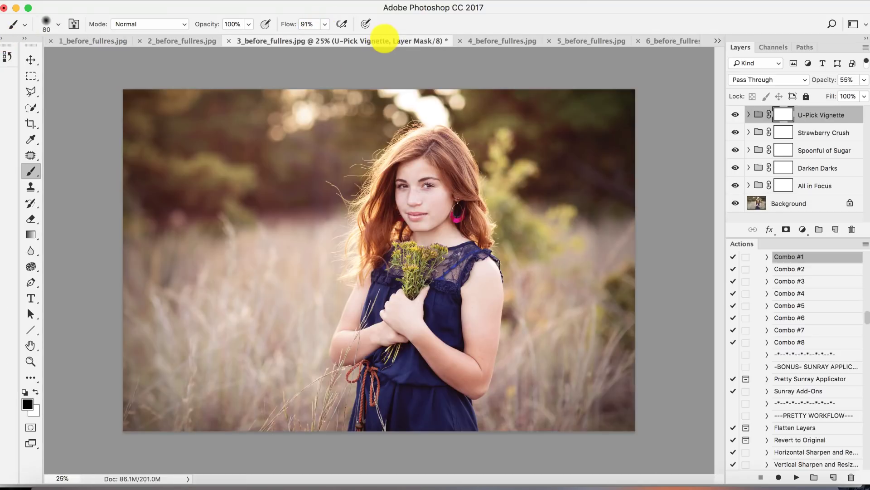
click(7, 57)
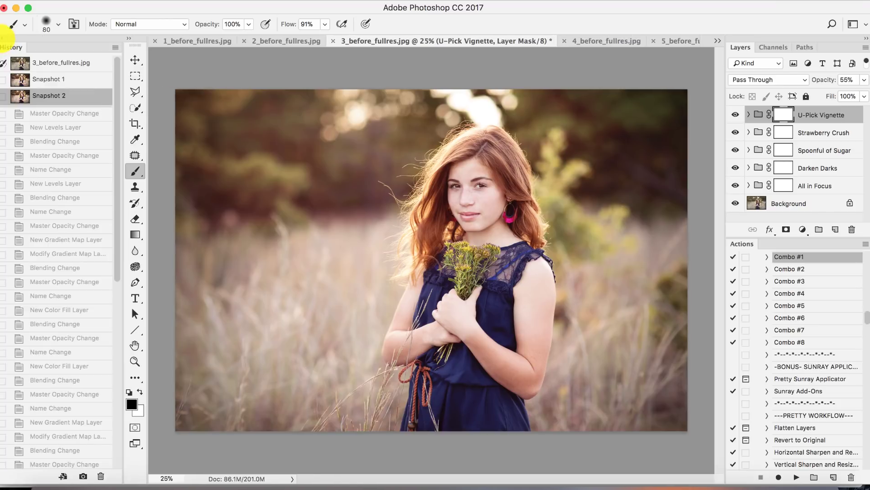
click(64, 63)
click(67, 96)
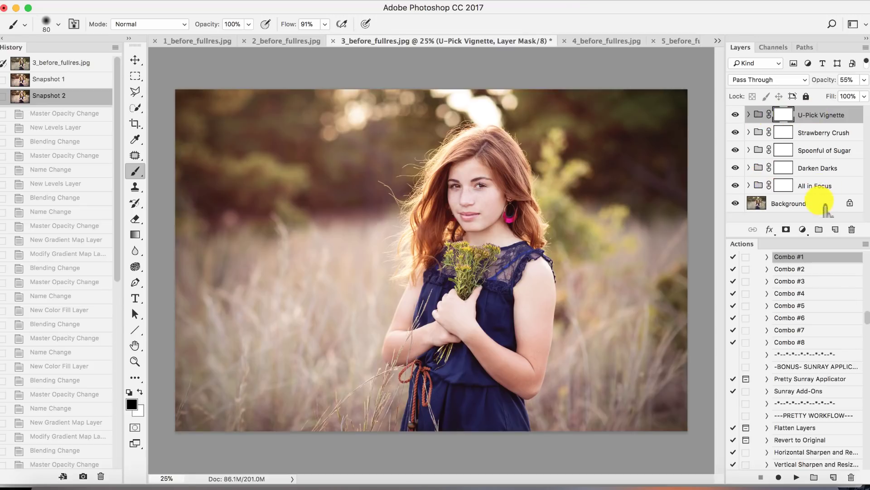
click(447, 297)
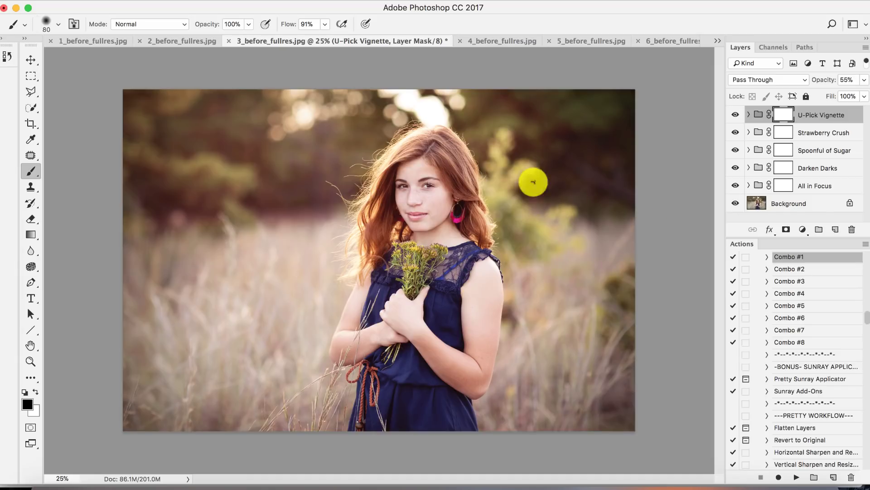
click(509, 39)
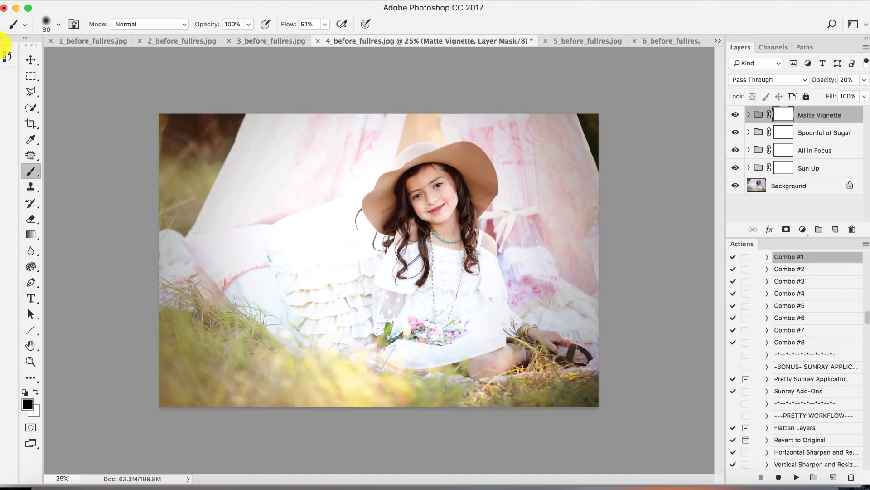
- Toggle the hat-girl photo between original and Snapshot 1, then switch to 5_before_fullres.jpg
click(7, 56)
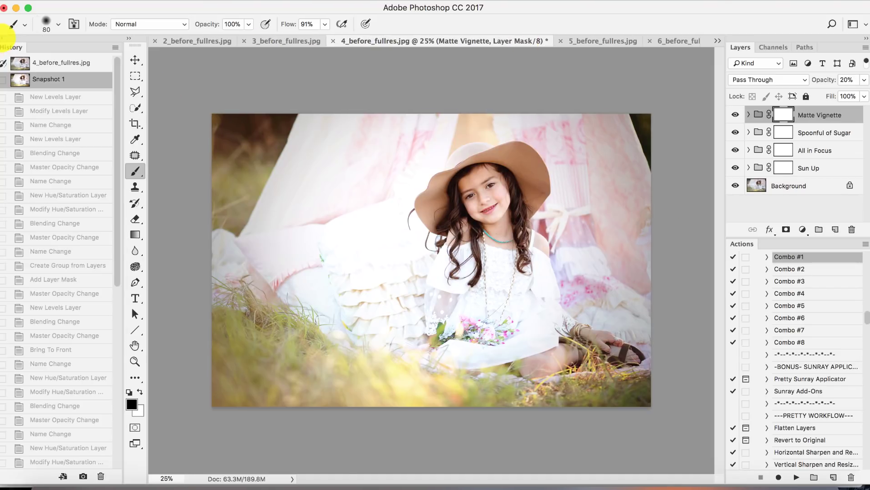
click(58, 66)
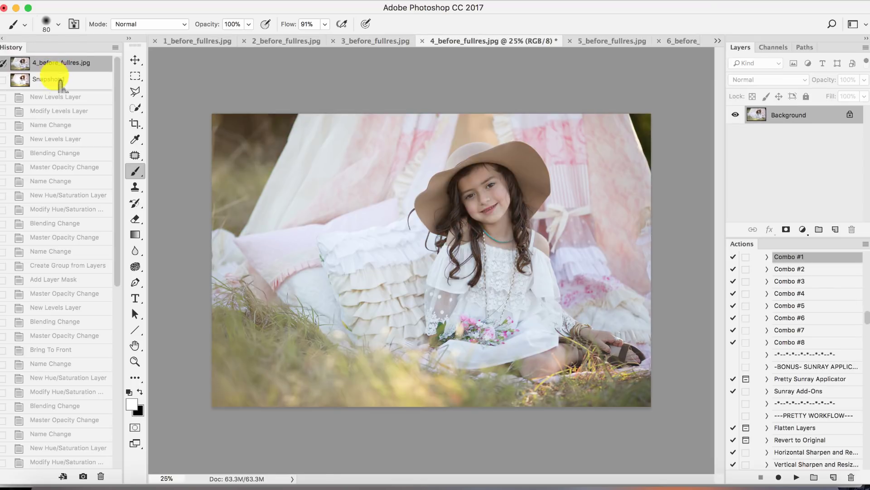
click(57, 81)
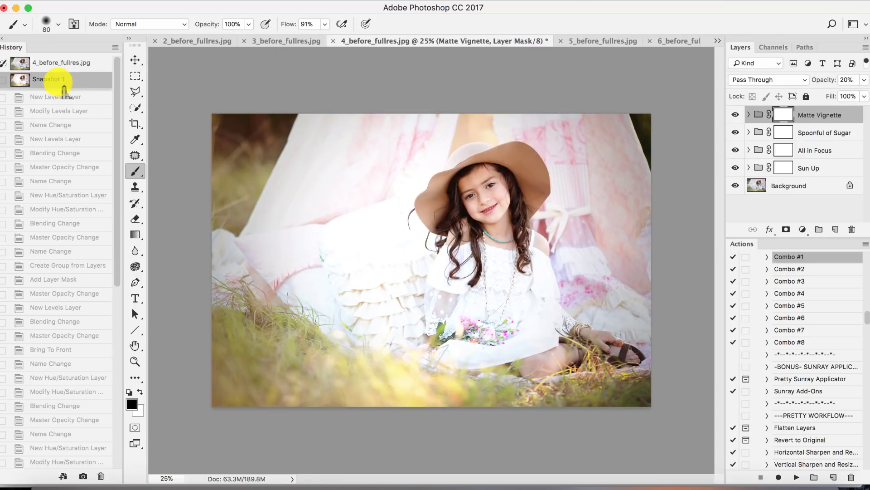
click(2, 39)
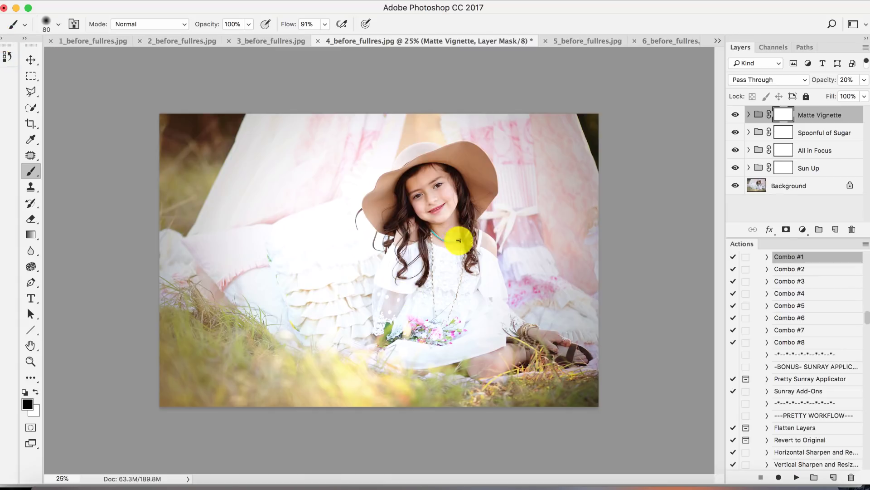
click(594, 40)
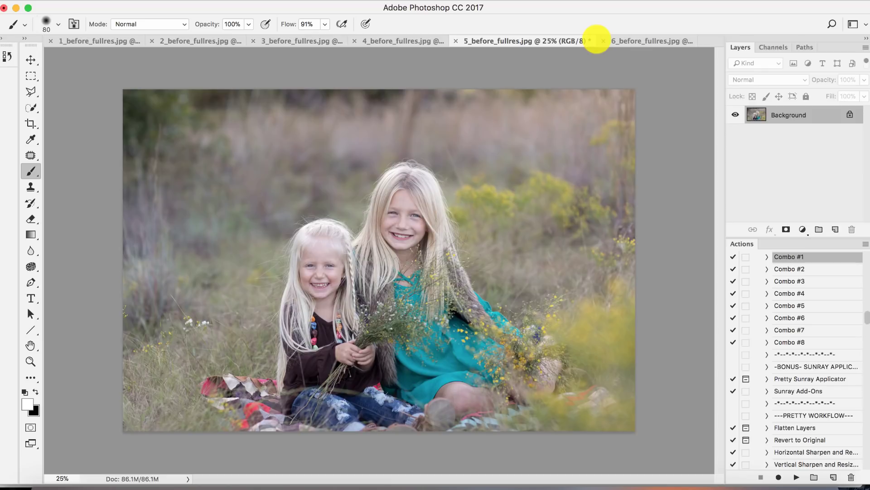
- Play the Dreamin' of Sun action on the two-girls photo
scroll(822, 292, down, 15)
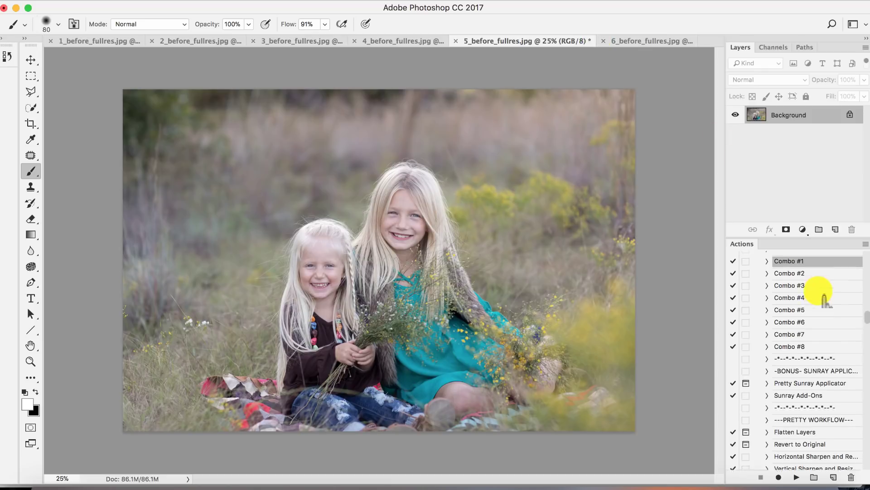
scroll(823, 294, up, 1)
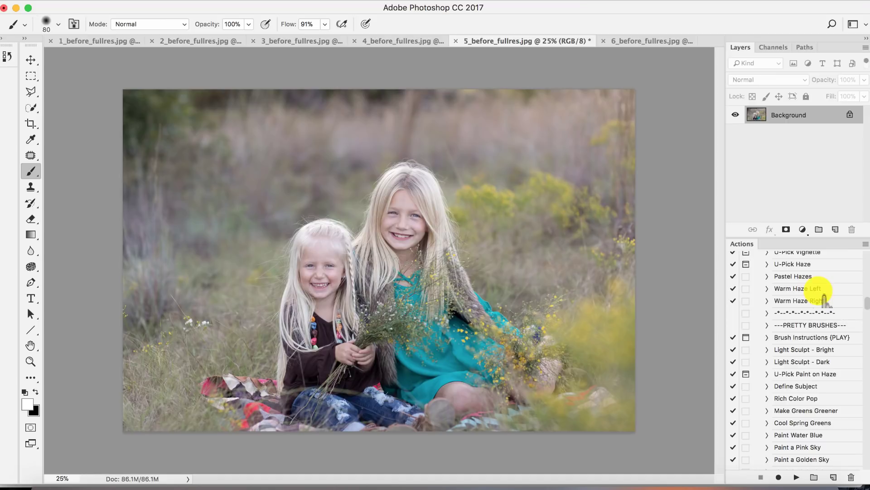
scroll(821, 293, up, 10)
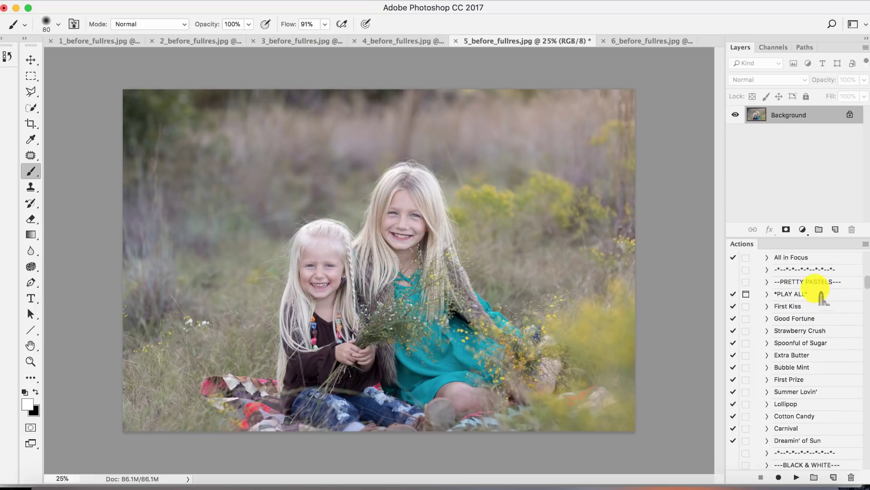
click(798, 440)
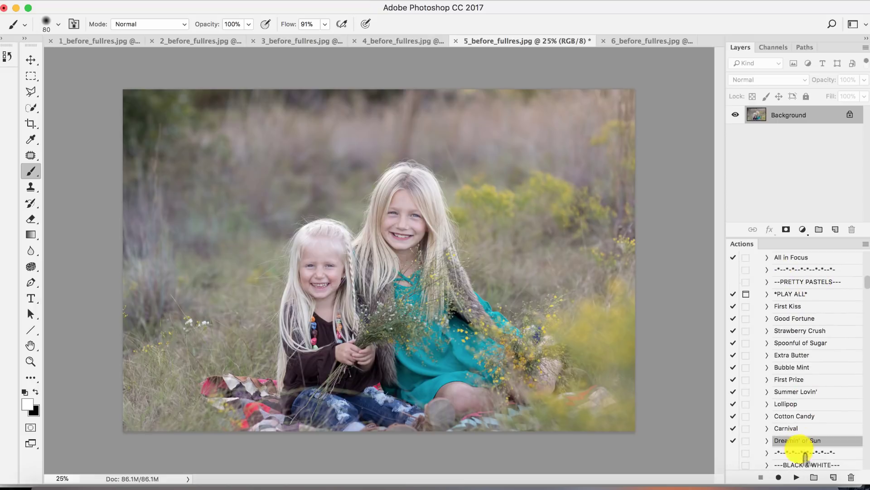
click(797, 478)
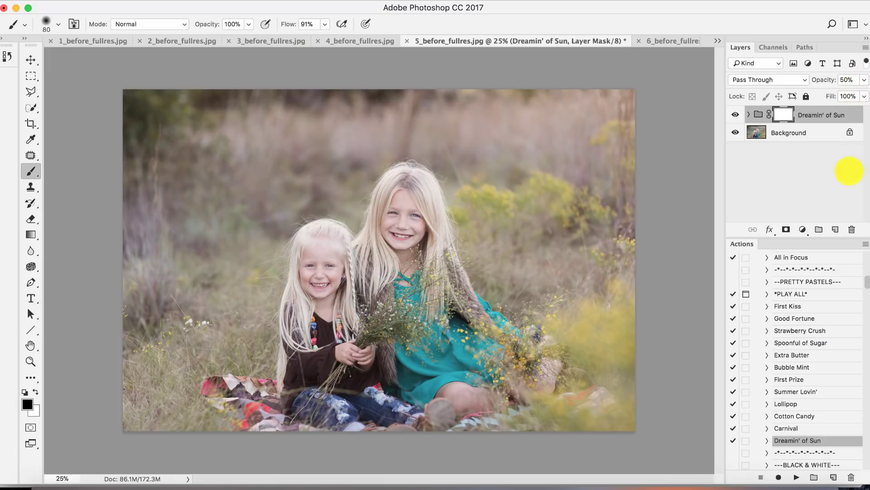
- Play the All in Focus action on the two-girls photo
scroll(798, 313, up, 5)
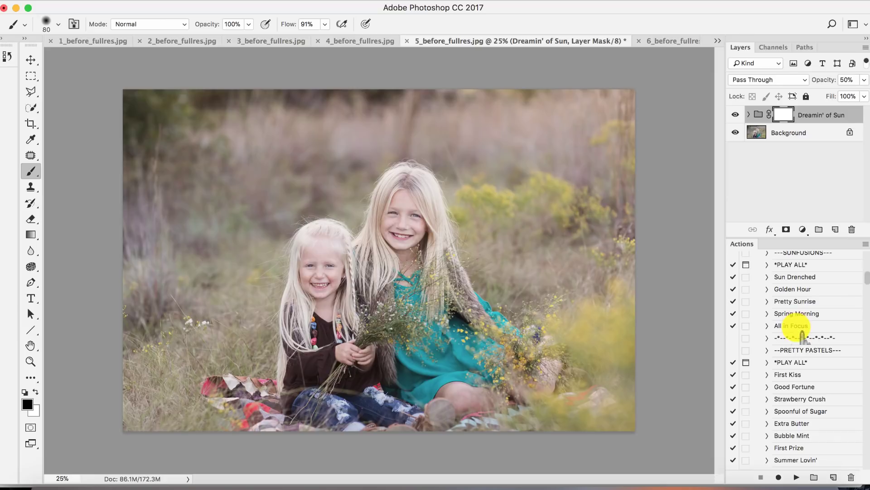
click(794, 325)
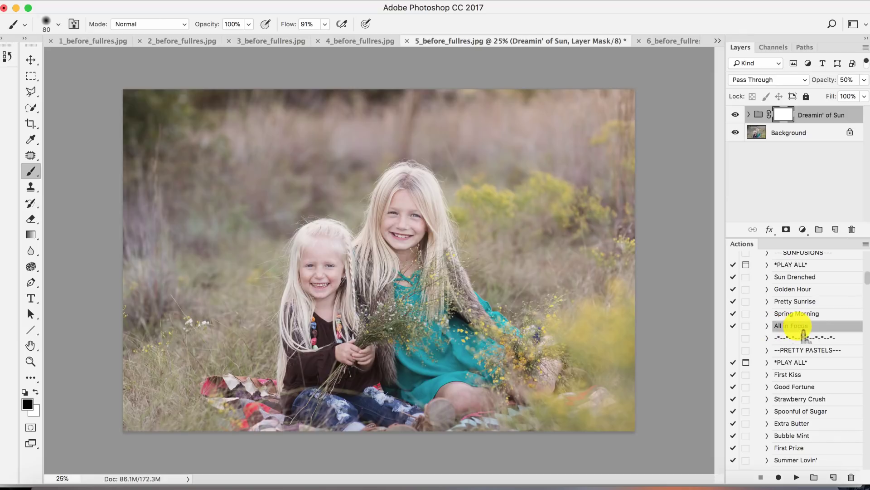
scroll(802, 338, up, 2)
scroll(811, 279, up, 10)
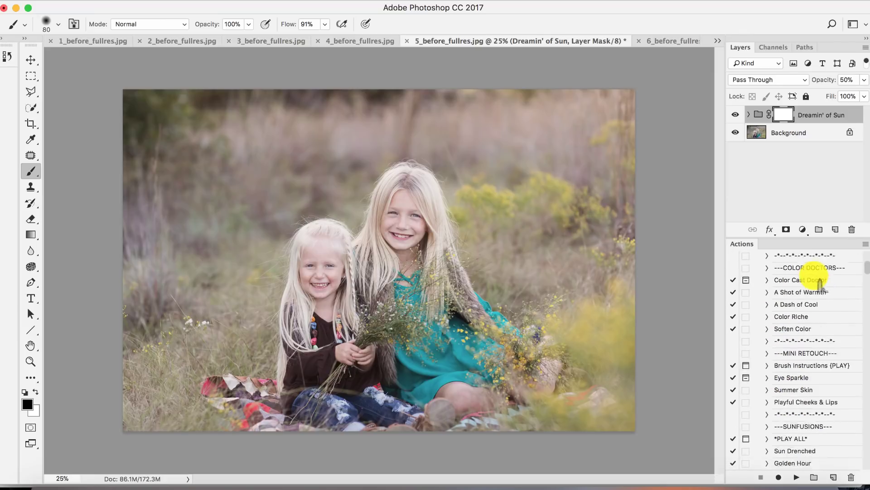
scroll(798, 277, up, 3)
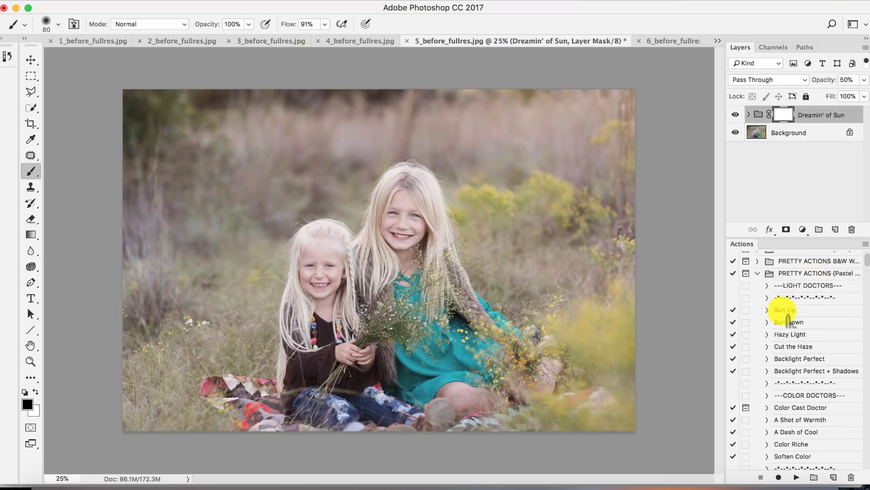
scroll(787, 385, down, 6)
scroll(787, 391, down, 8)
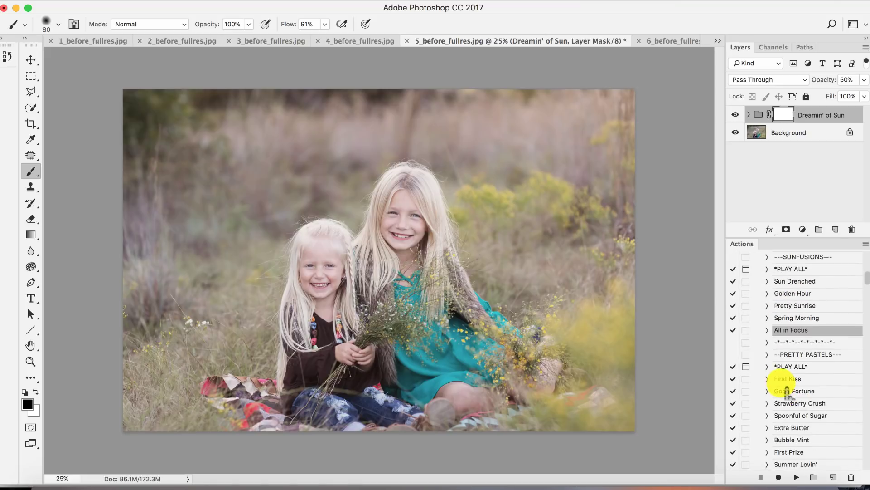
click(798, 479)
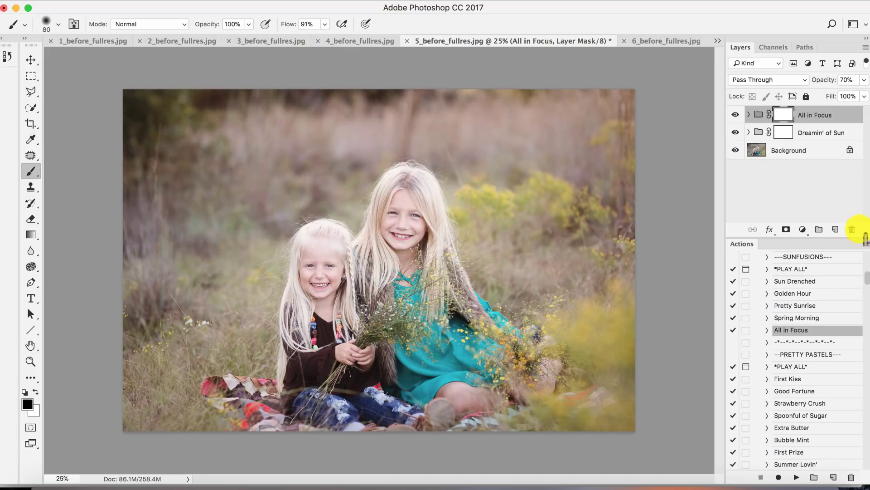
- Play the Color Riche action on the two-girls photo
scroll(800, 354, up, 2)
scroll(800, 353, up, 10)
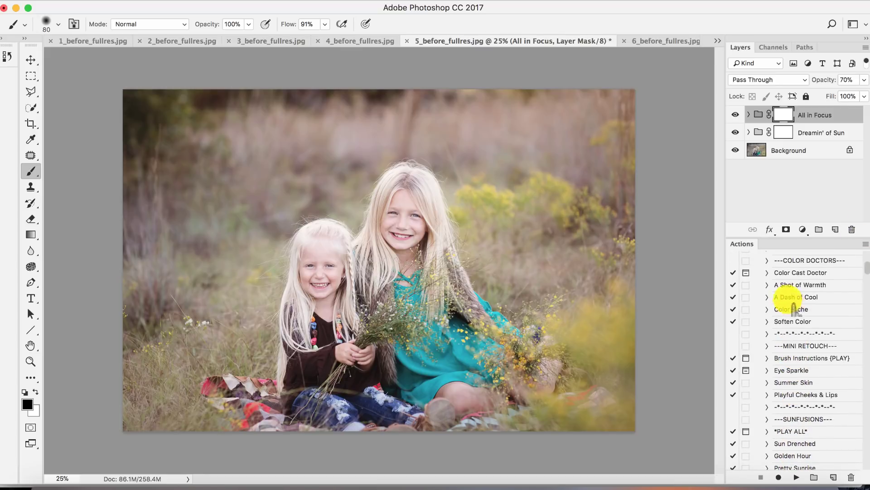
click(789, 308)
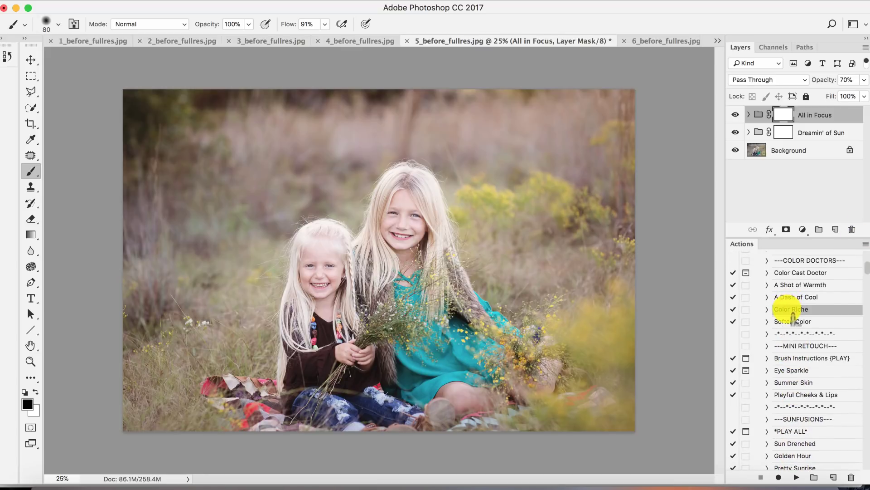
click(796, 477)
- Set the Color Riche group's opacity to 60%
click(864, 80)
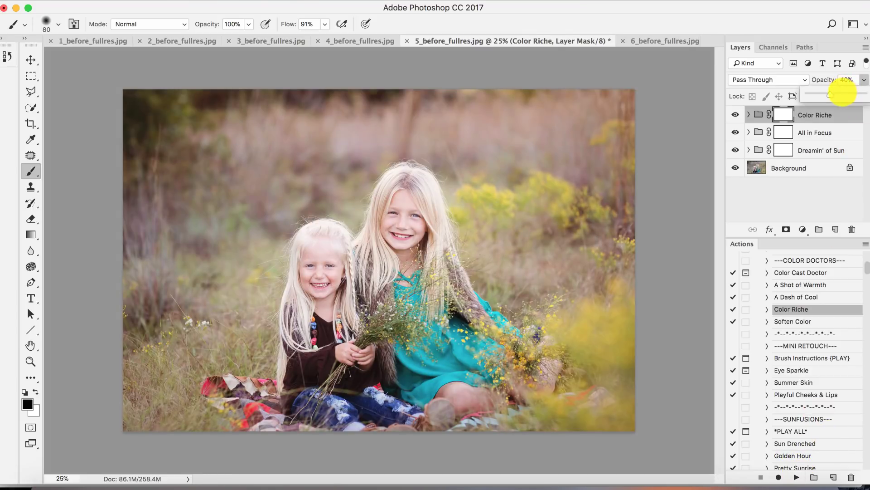
drag(842, 93, 842, 93)
click(7, 56)
click(274, 150)
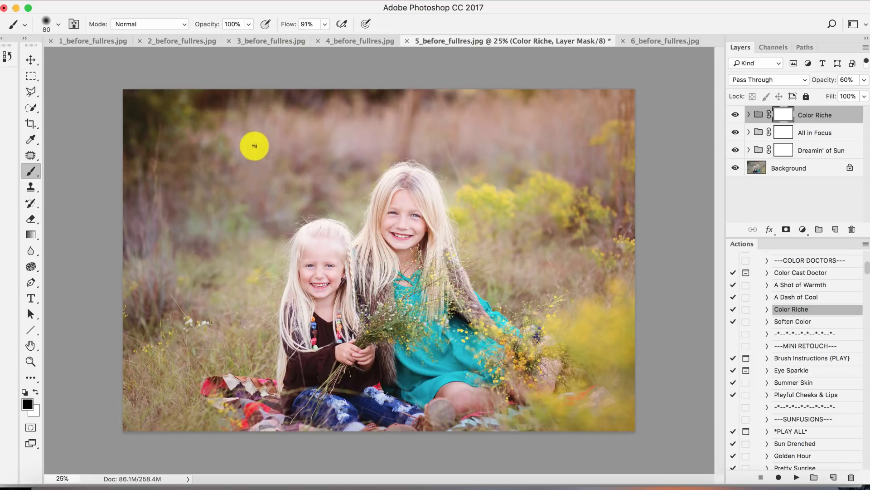
- Compare the two-girls photo's original with Snapshot 2, then switch to 6_before_fullres.jpg
click(7, 56)
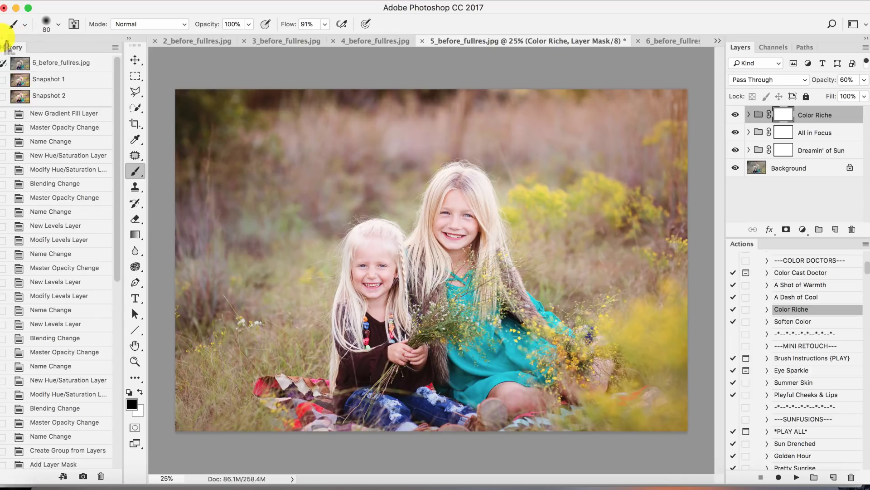
click(61, 64)
key(x)
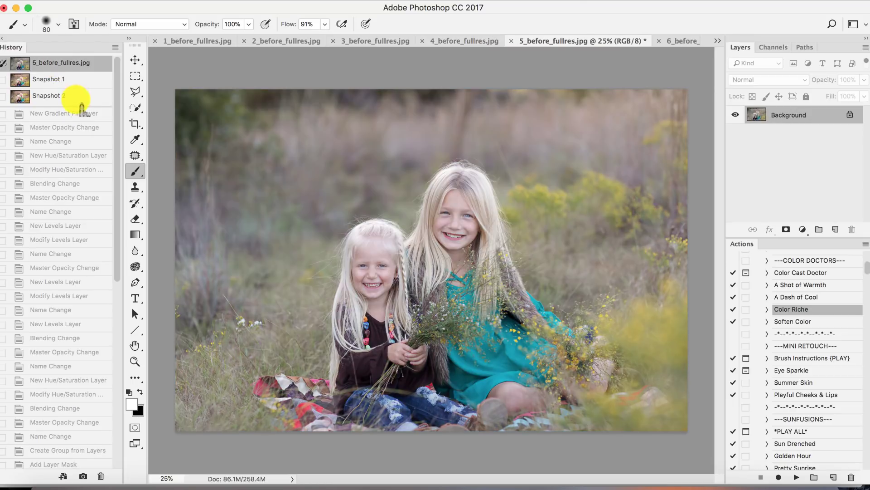
click(74, 96)
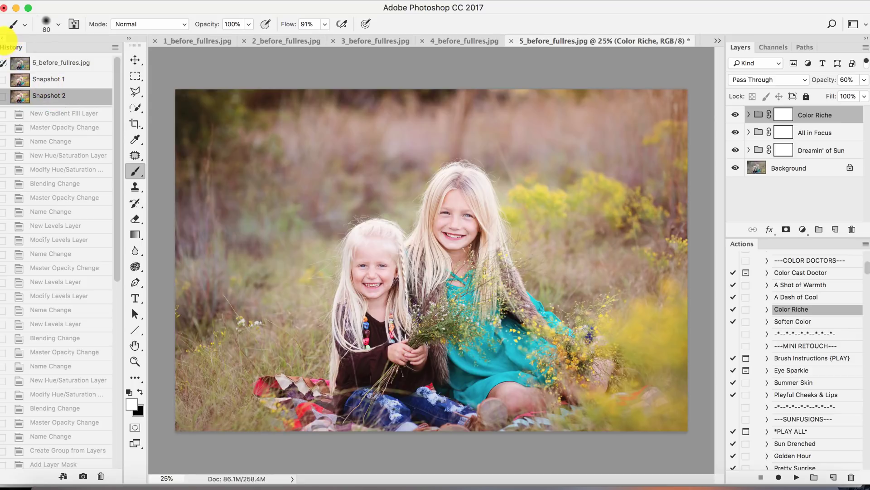
click(2, 37)
click(641, 40)
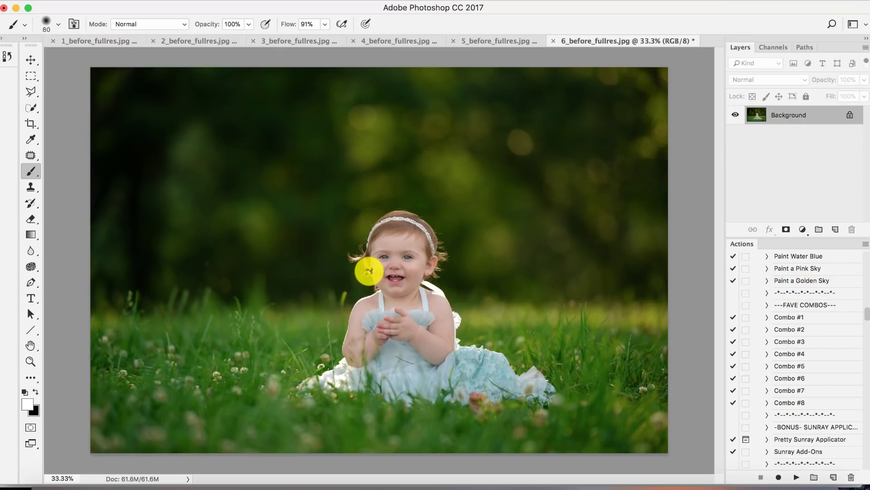
- Play Cotton Candy on the baby-in-grass photo and expand its group to show its layers
scroll(777, 301, down, 10)
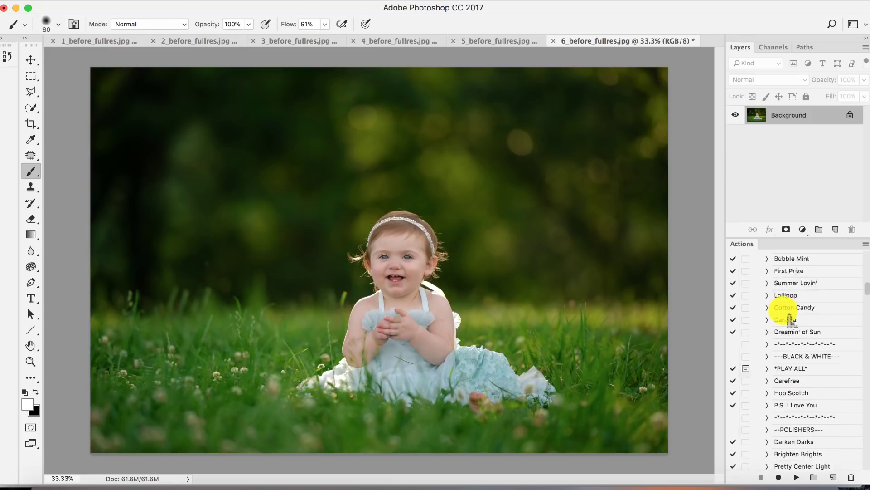
scroll(789, 321, down, 10)
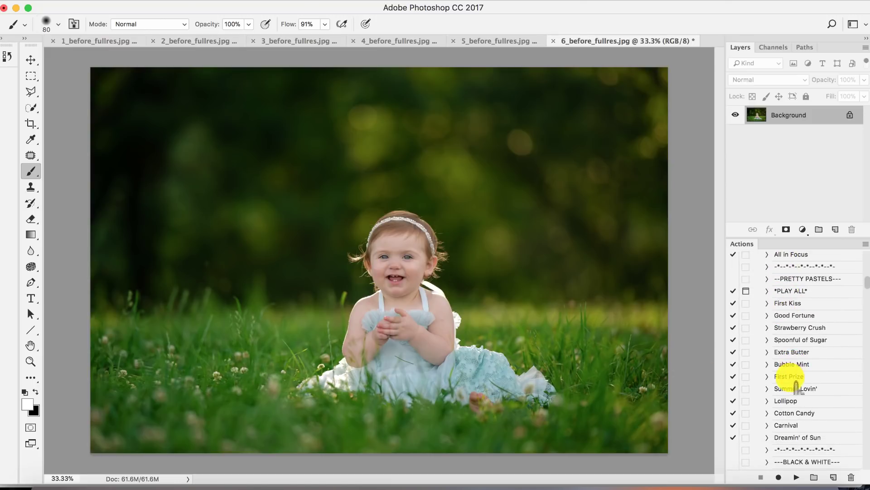
click(796, 414)
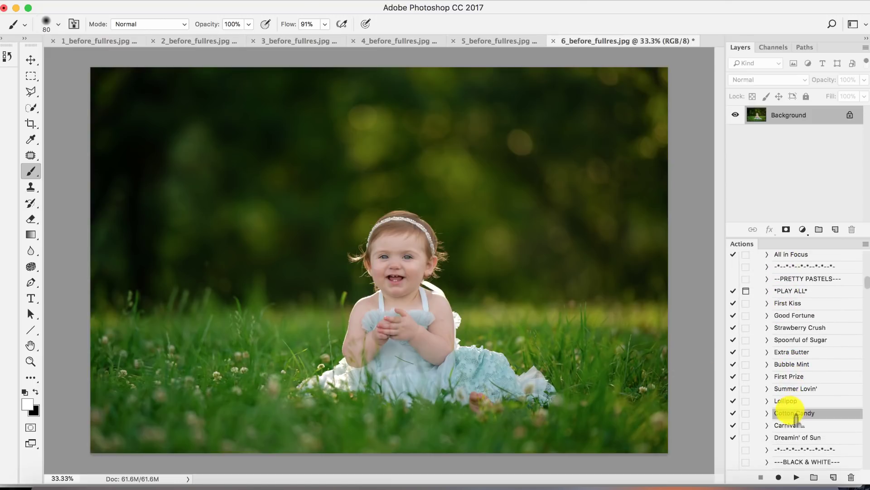
click(797, 477)
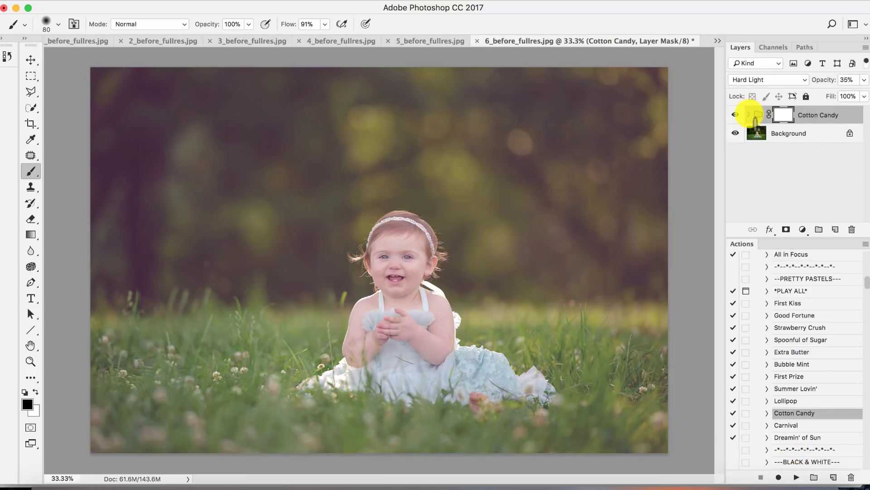
click(748, 115)
click(749, 114)
click(749, 114)
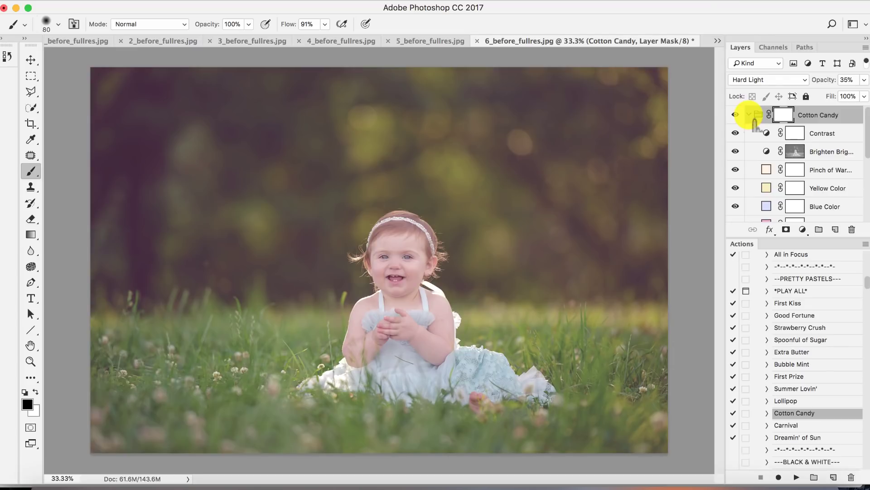
- Hide the Bright & Pink and Pink Color layers, then collapse the Cotton Candy group
scroll(778, 168, down, 3)
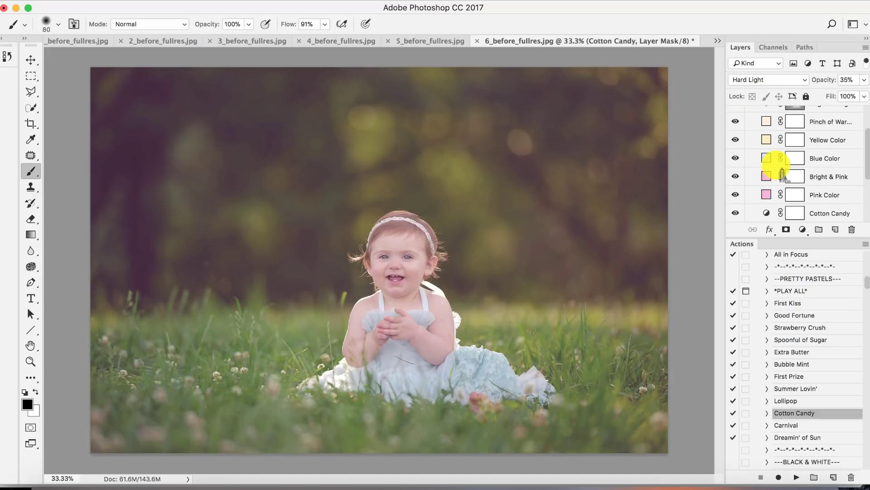
scroll(777, 167, down, 1)
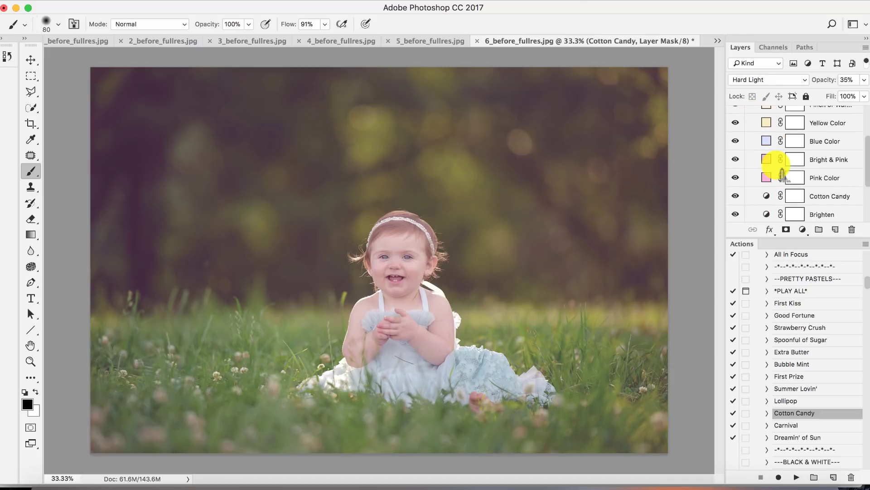
click(737, 159)
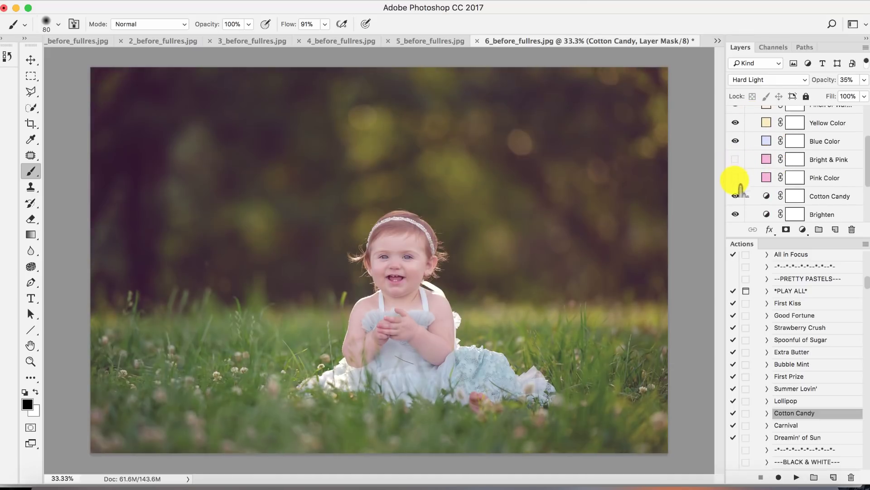
click(735, 178)
scroll(745, 172, up, 4)
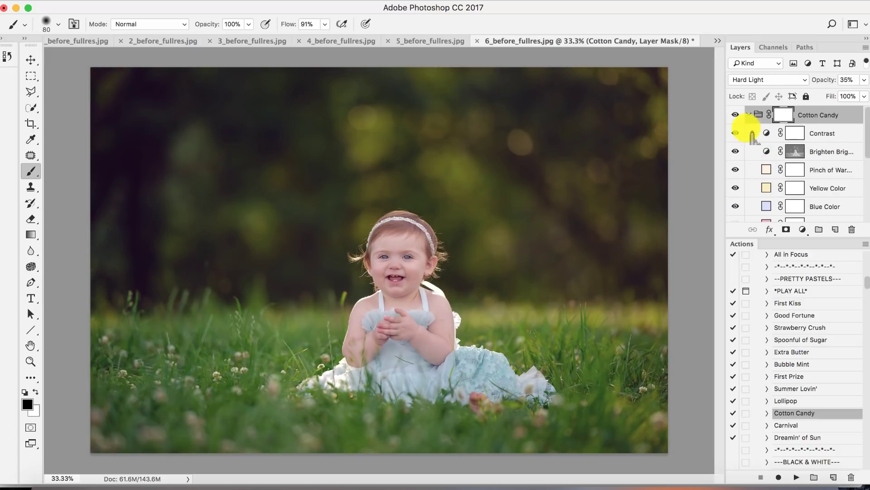
click(749, 114)
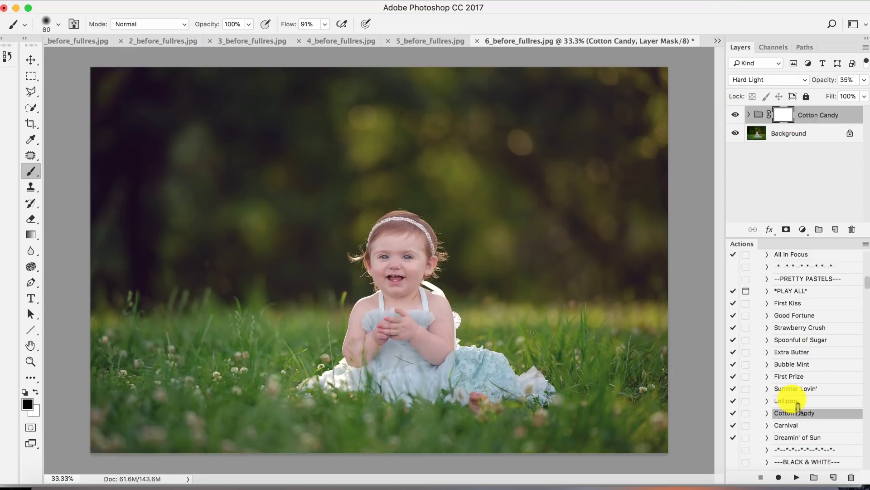
- Play the All in Focus action on top of Cotton Candy
scroll(799, 401, down, 5)
scroll(797, 399, up, 7)
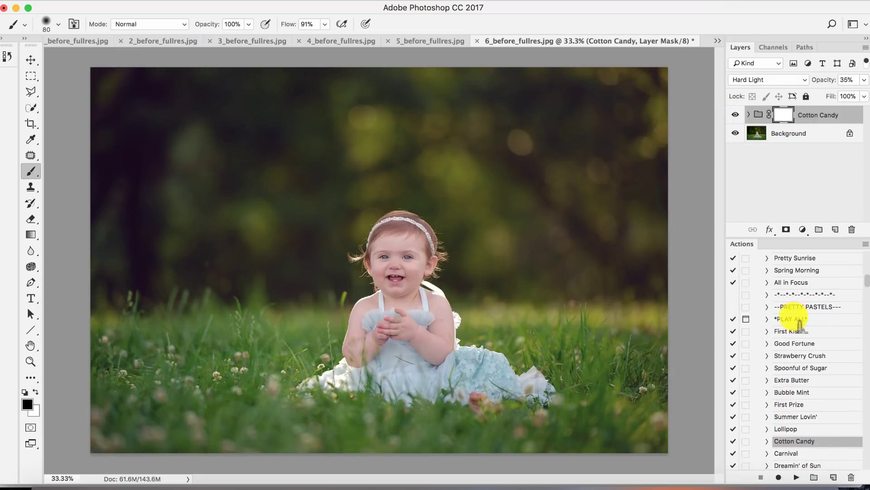
super+double_click(791, 282)
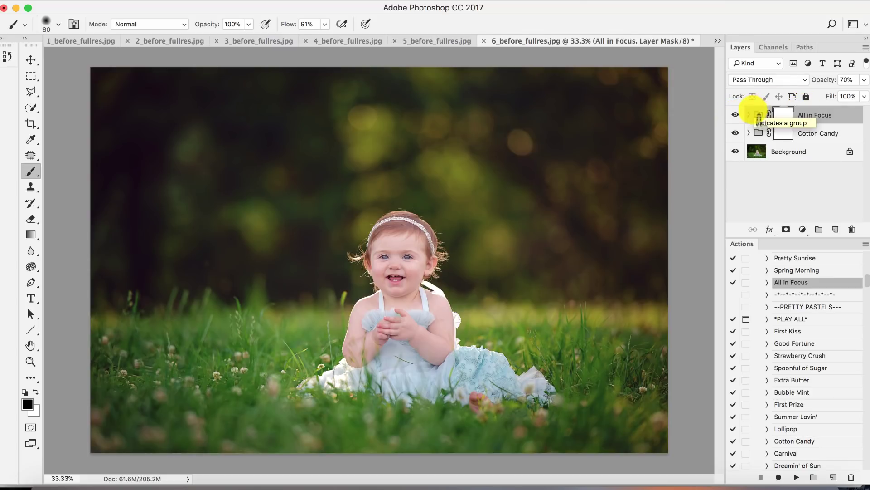
- Hide the Vignette layer inside the new All in Focus group
click(749, 115)
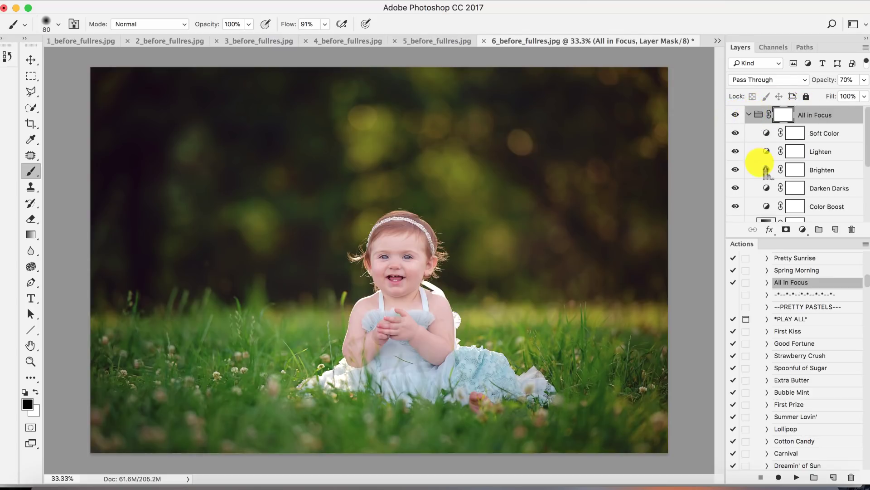
scroll(759, 163, down, 3)
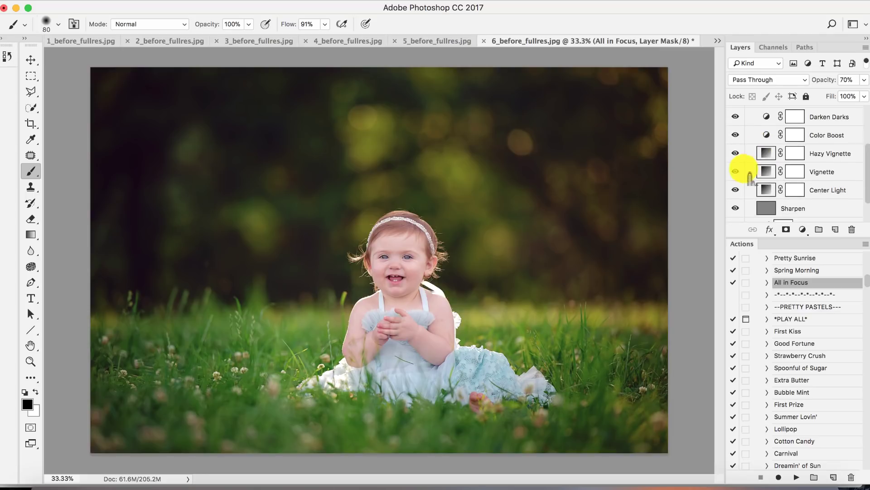
click(735, 171)
scroll(806, 159, up, 2)
scroll(807, 160, up, 1)
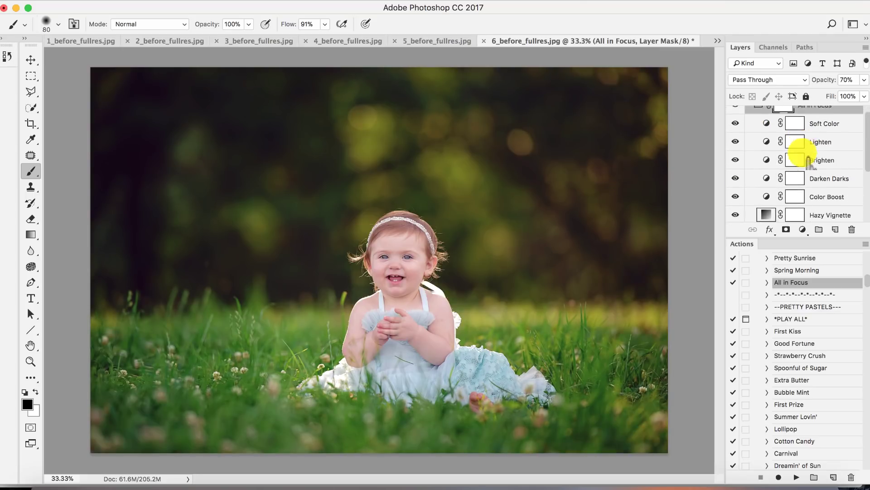
scroll(807, 159, down, 2)
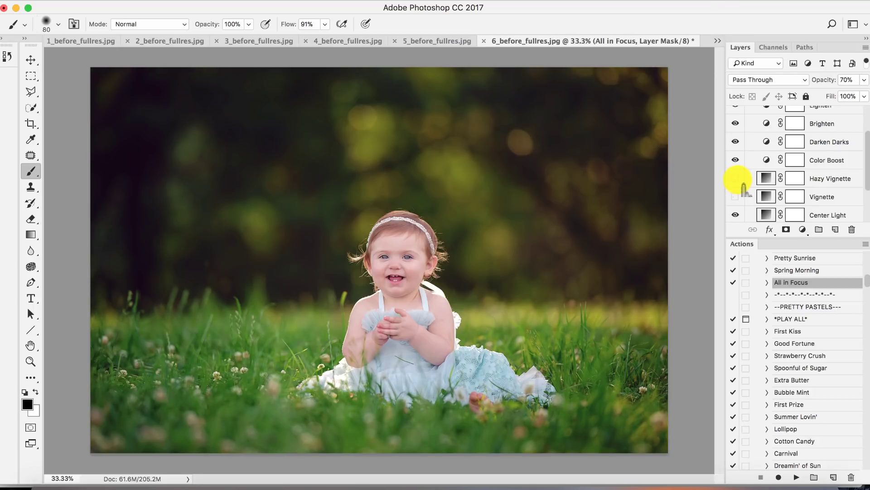
scroll(741, 192, up, 1)
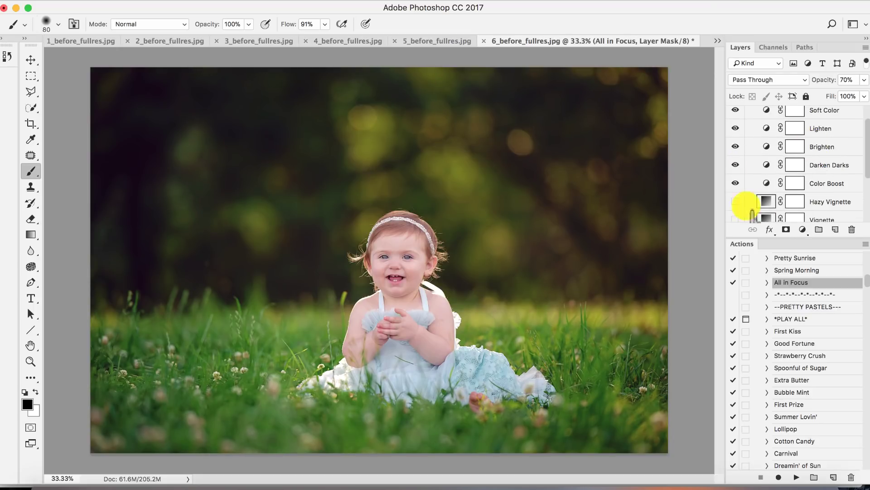
scroll(752, 181, up, 1)
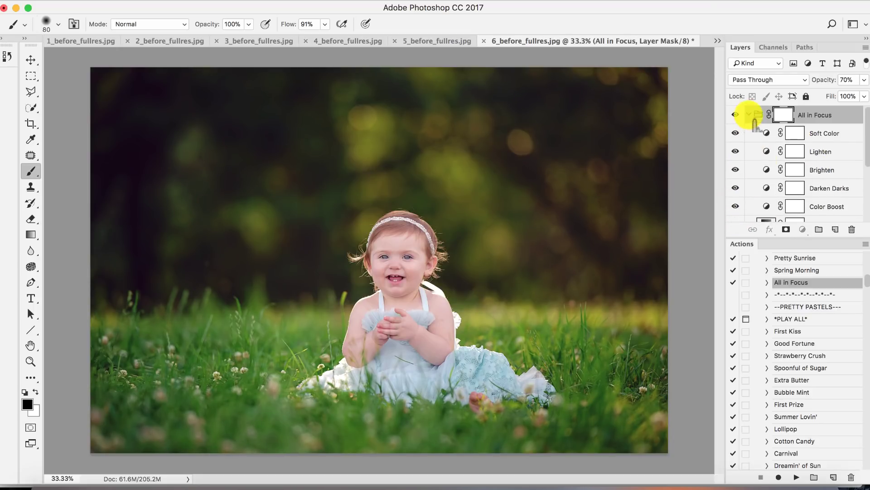
- Collapse All in Focus, run Cut the Haze, and set that group's opacity to 60%
click(748, 114)
scroll(823, 320, up, 3)
scroll(823, 319, up, 10)
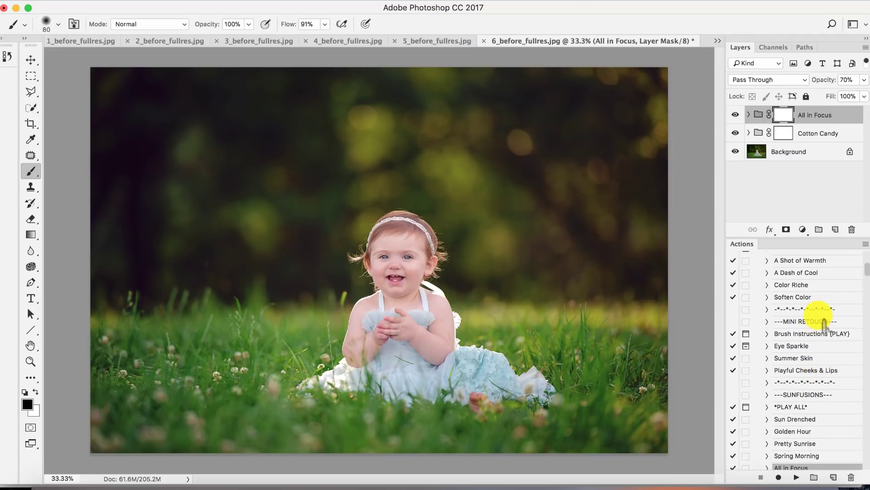
scroll(823, 321, up, 8)
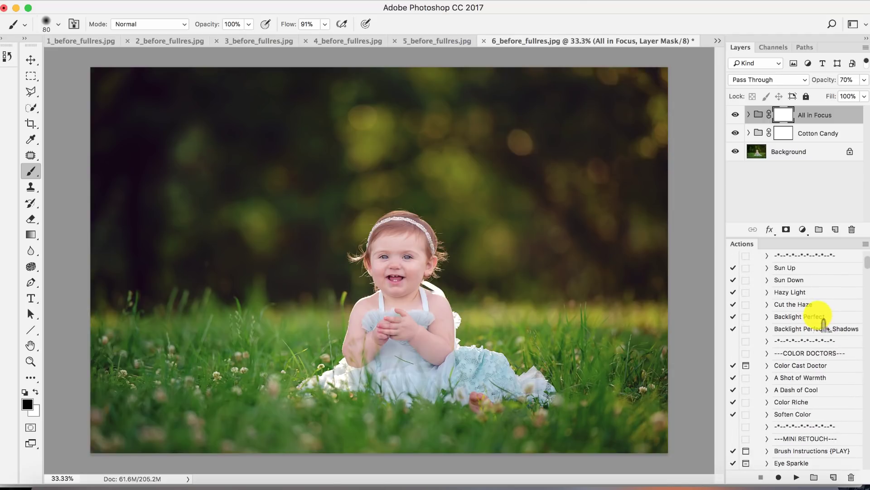
click(793, 305)
click(796, 477)
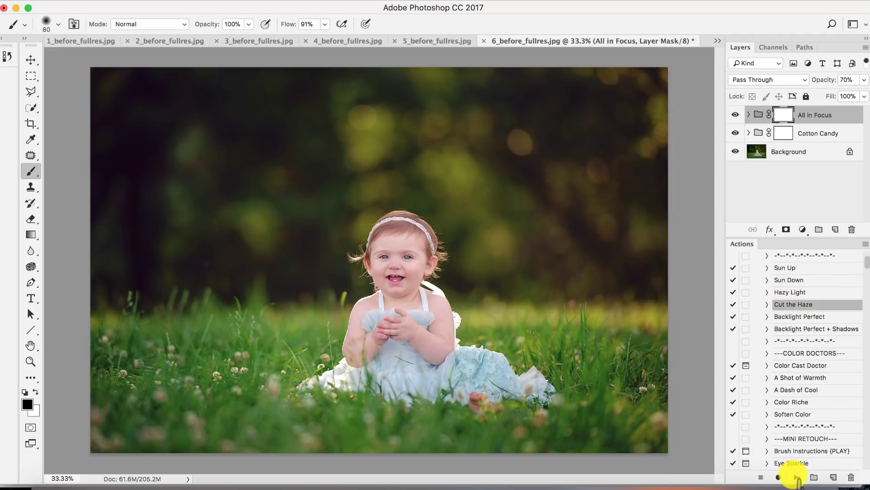
click(864, 80)
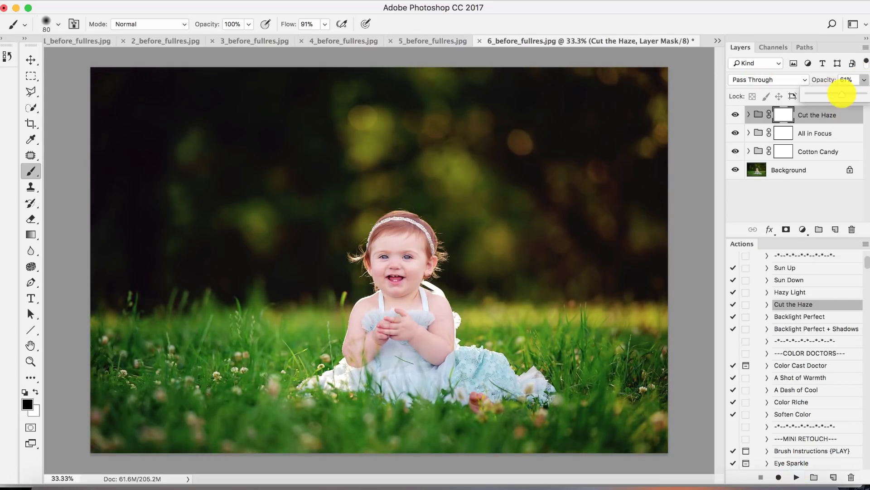
scroll(810, 390, down, 10)
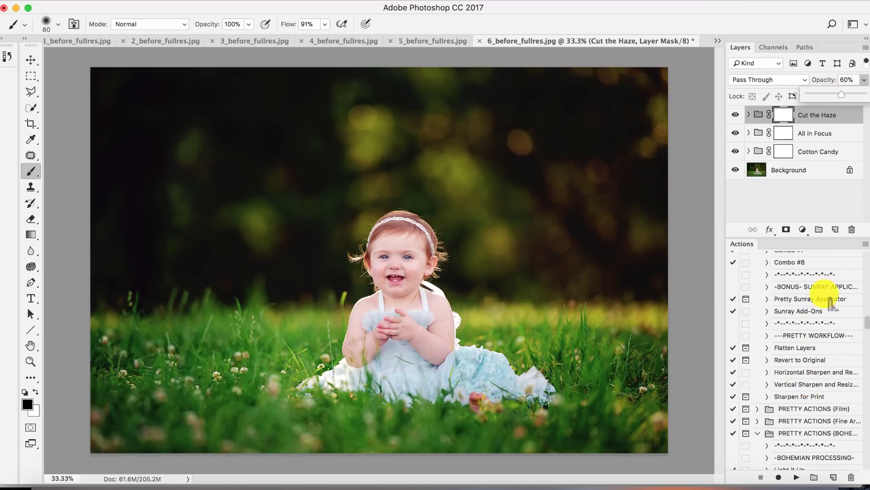
- Play Pretty Sunray Applicator and continue past its instructions to create the empty Sunray Layer
scroll(768, 281, up, 4)
scroll(773, 290, down, 5)
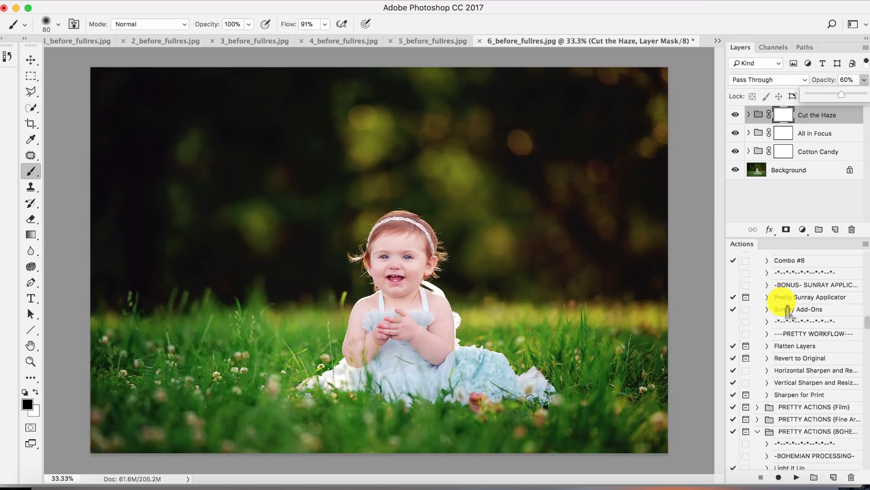
scroll(775, 294, up, 3)
scroll(779, 297, down, 5)
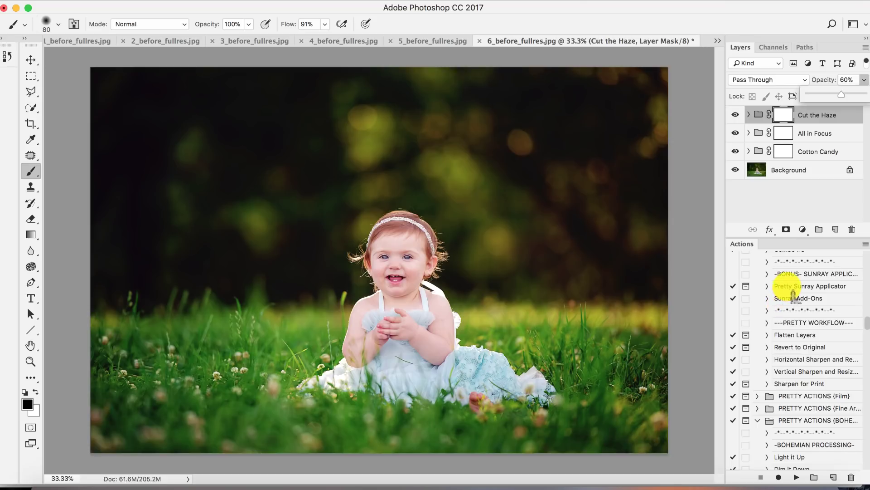
click(786, 286)
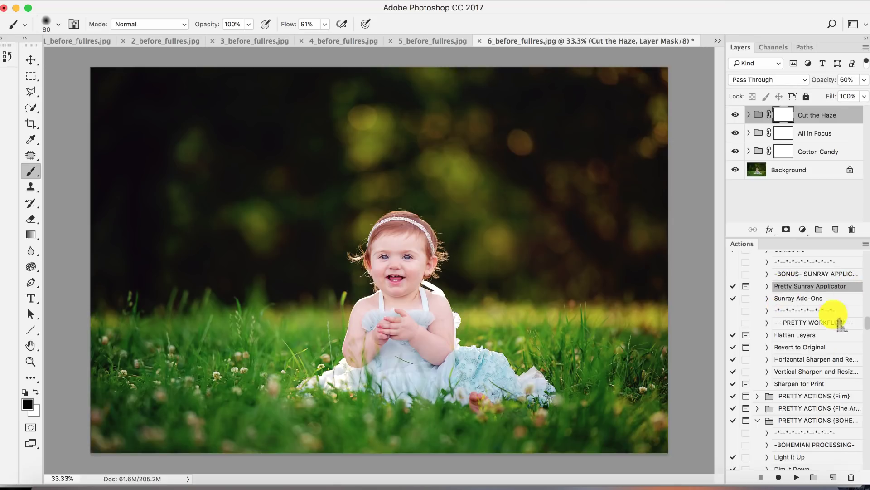
click(797, 477)
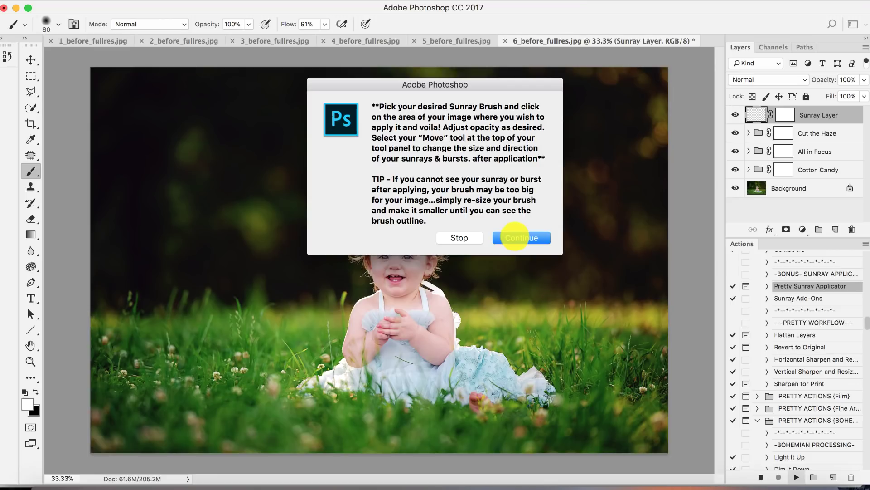
click(515, 237)
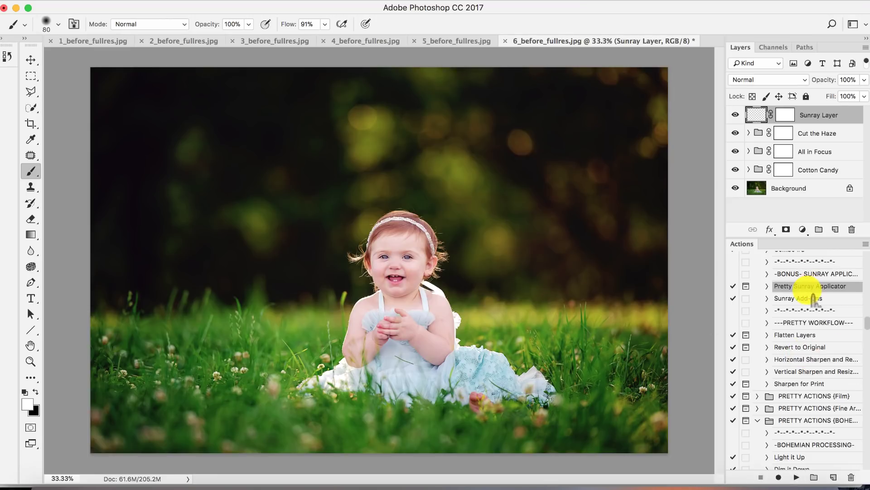
scroll(814, 301, up, 2)
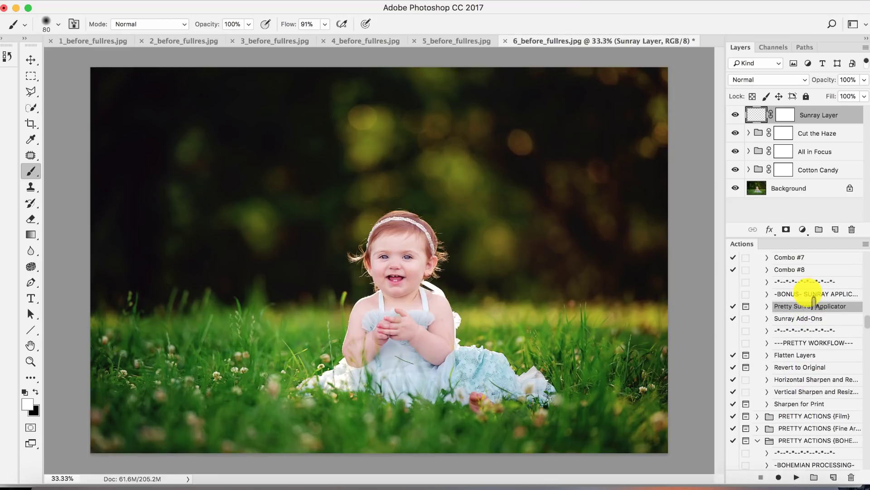
scroll(813, 300, down, 4)
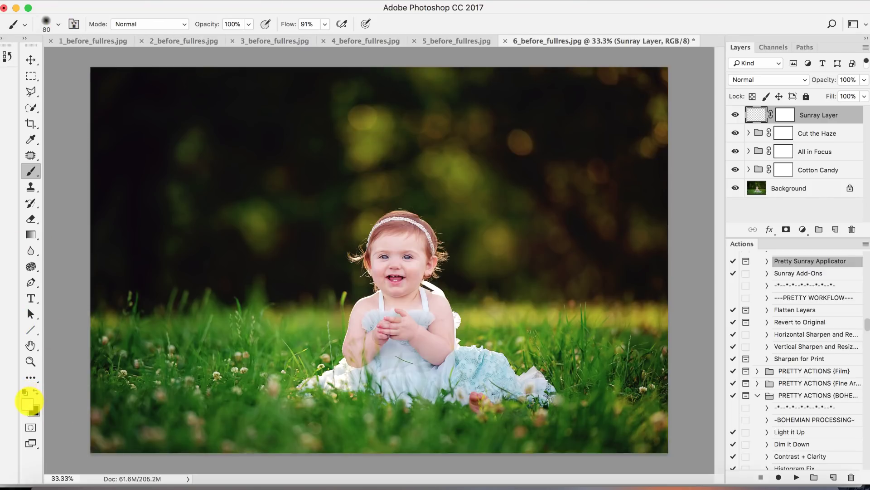
click(29, 401)
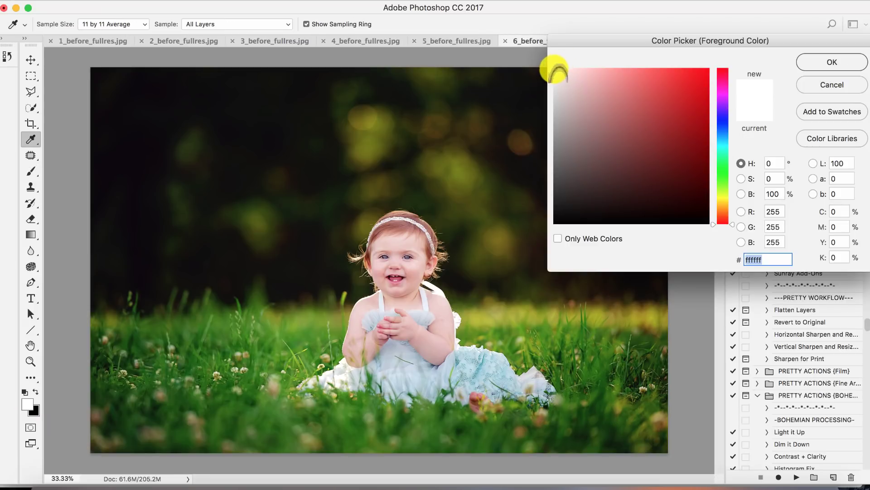
click(832, 62)
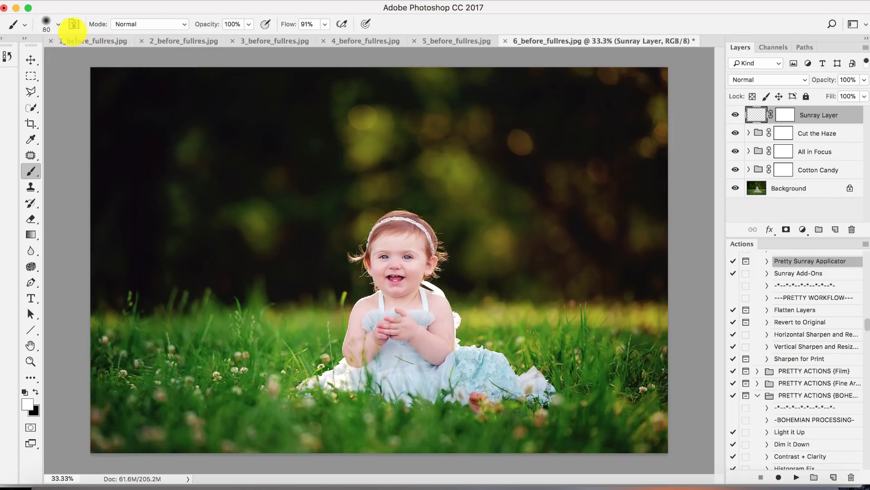
- Pick a 5000 px splatter brush tip from the Brush Preset picker
click(56, 23)
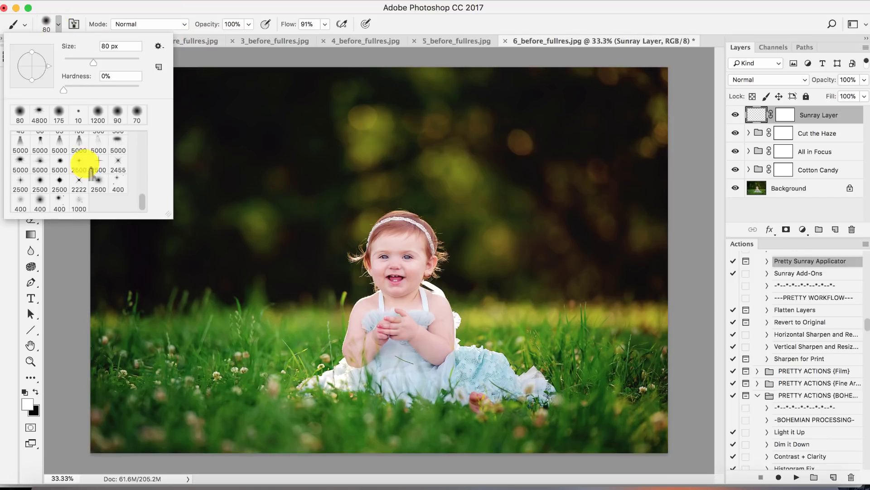
scroll(88, 171, up, 2)
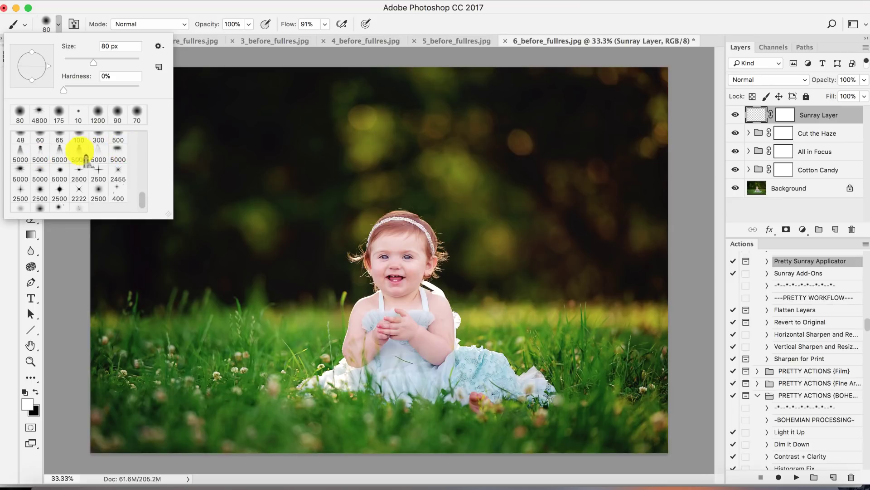
click(21, 171)
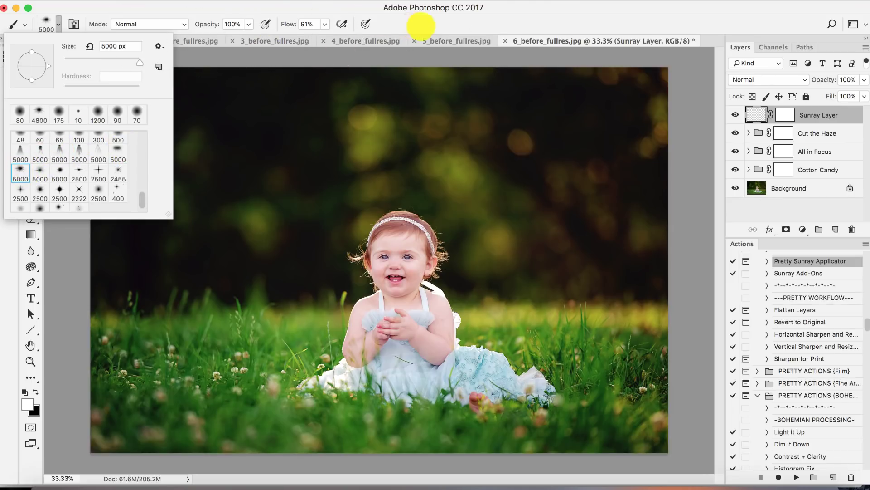
click(753, 120)
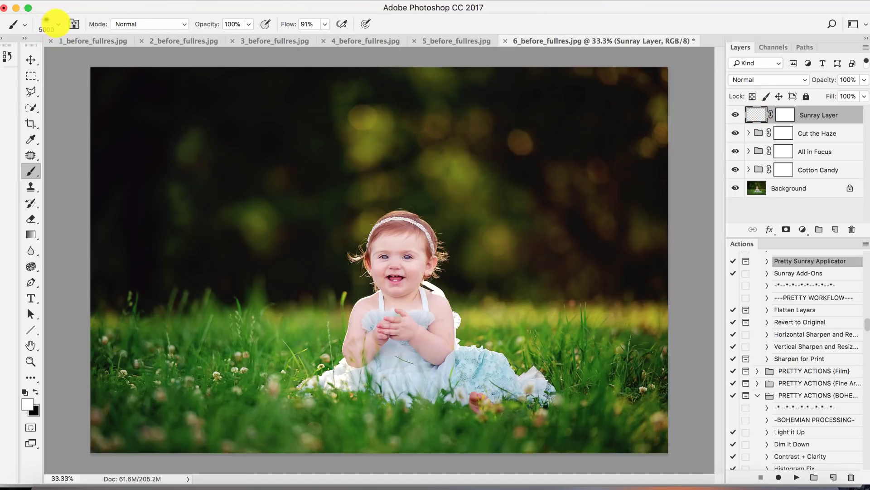
- Switch to a 5000 px sunray tip, adjust its angle, and target the Sunray Layer
click(56, 24)
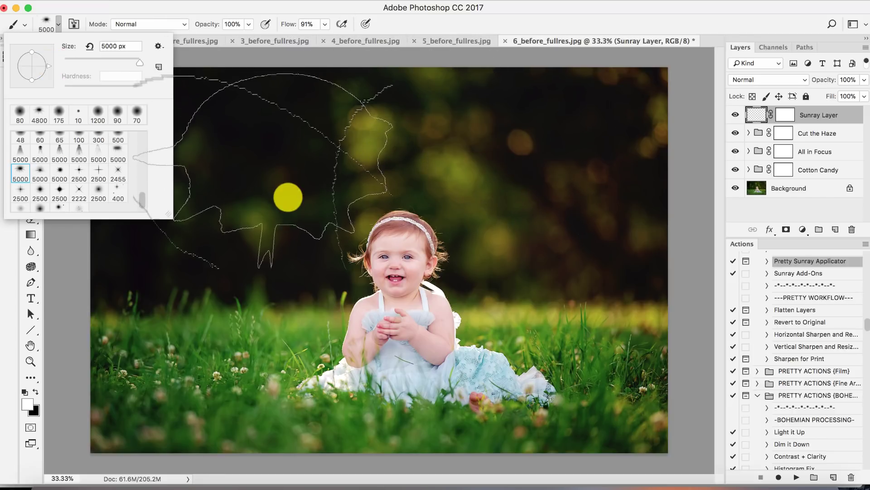
click(64, 150)
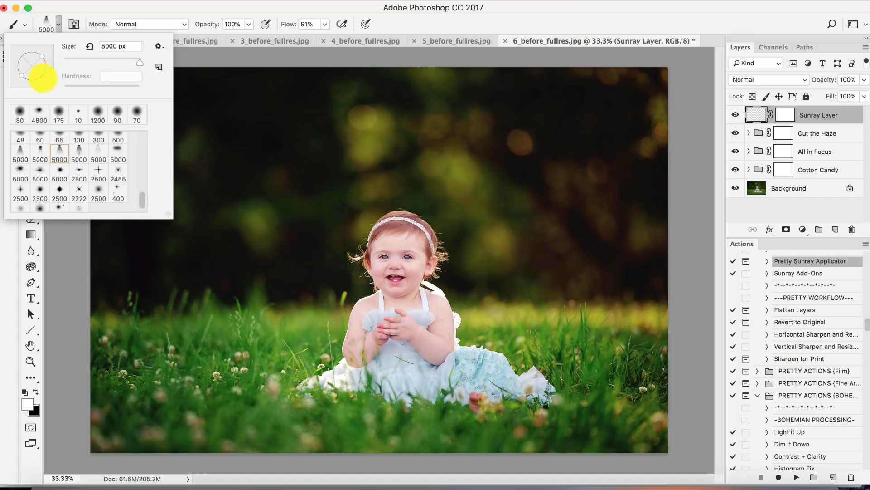
mouse_move(28, 83)
mouse_down()
mouse_move(15, 74)
mouse_move(18, 53)
mouse_up()
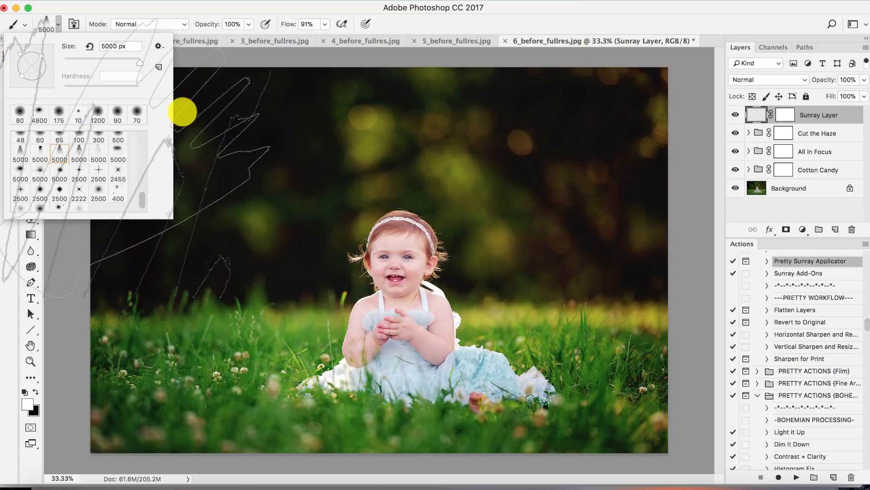
drag(21, 53, 49, 60)
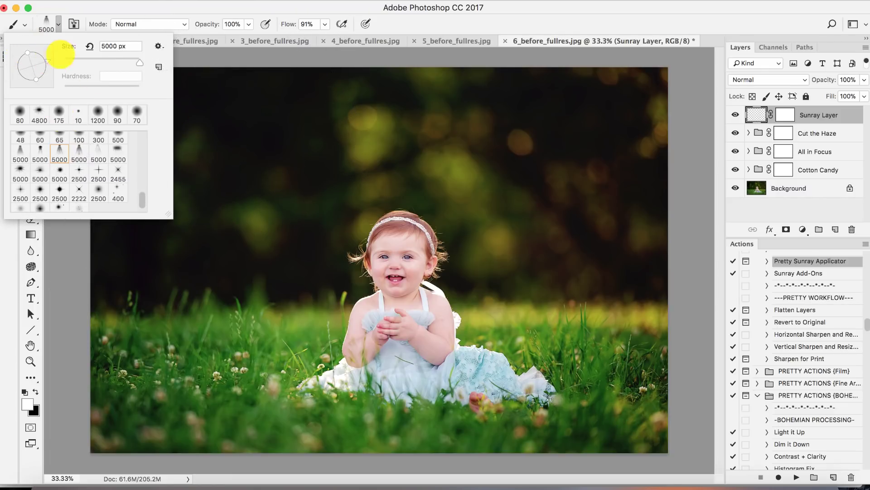
mouse_move(47, 53)
mouse_down()
mouse_move(64, 77)
mouse_move(55, 62)
mouse_up()
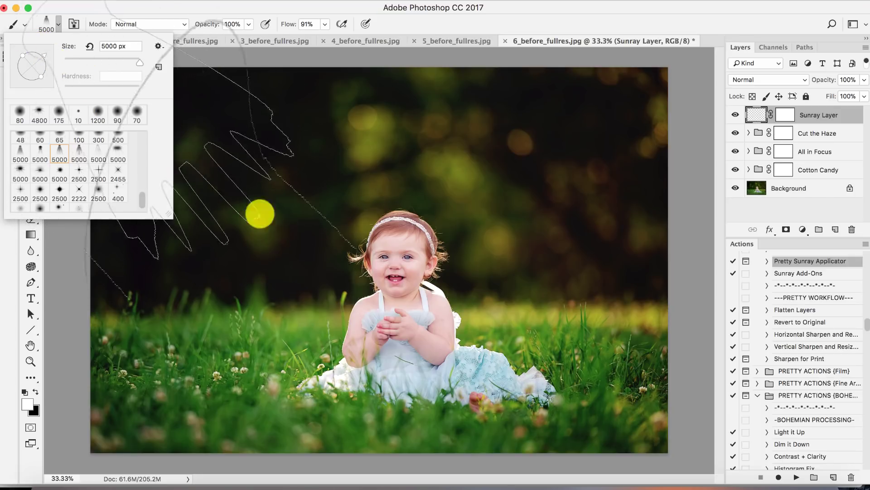
mouse_move(65, 58)
mouse_down()
mouse_move(47, 48)
mouse_move(49, 62)
mouse_up()
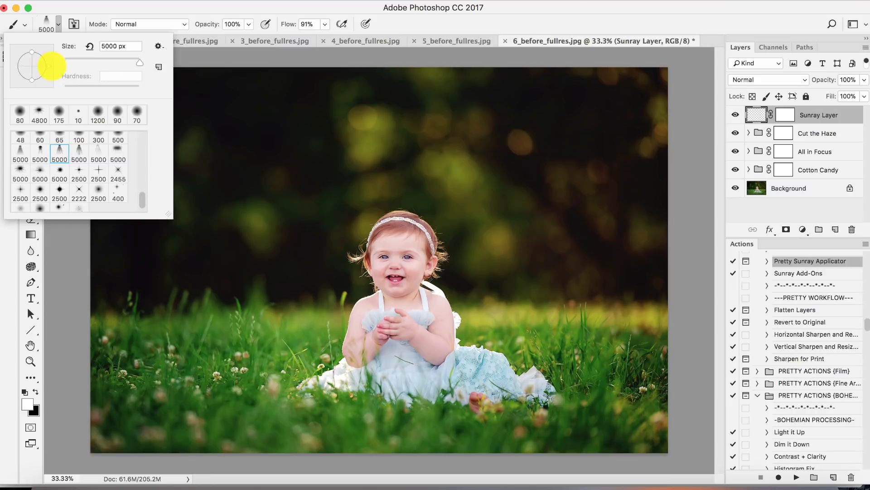
click(22, 170)
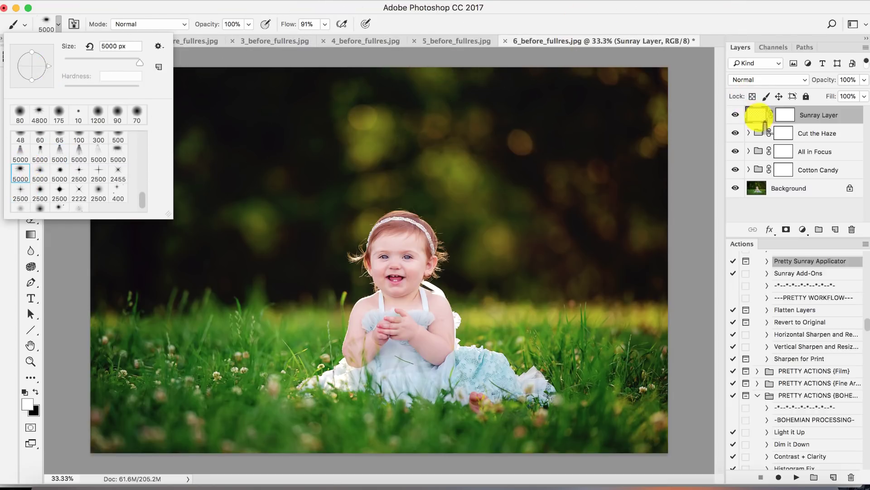
click(757, 116)
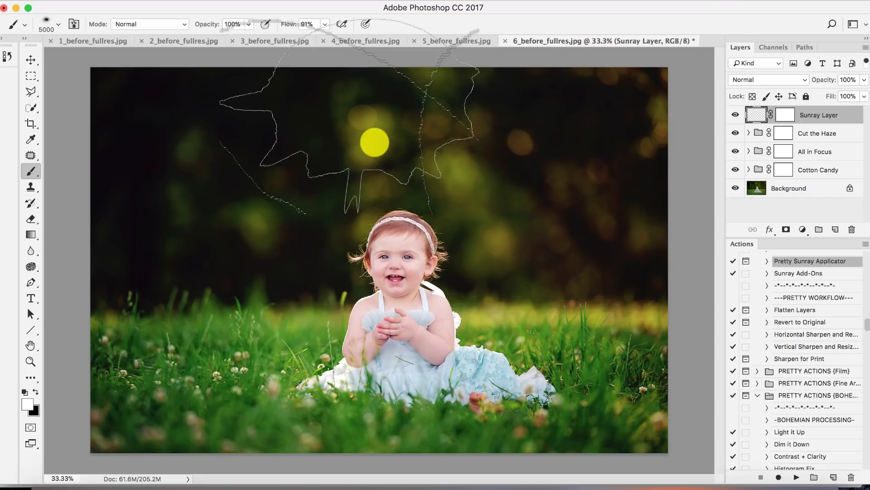
- Stamp a white sunray burst above the toddler and nudge it slightly right with the Move tool
click(375, 142)
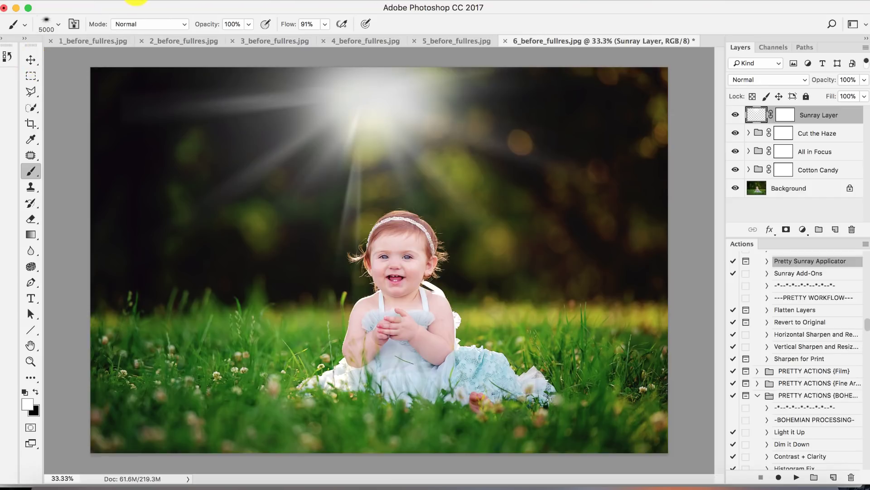
click(7, 57)
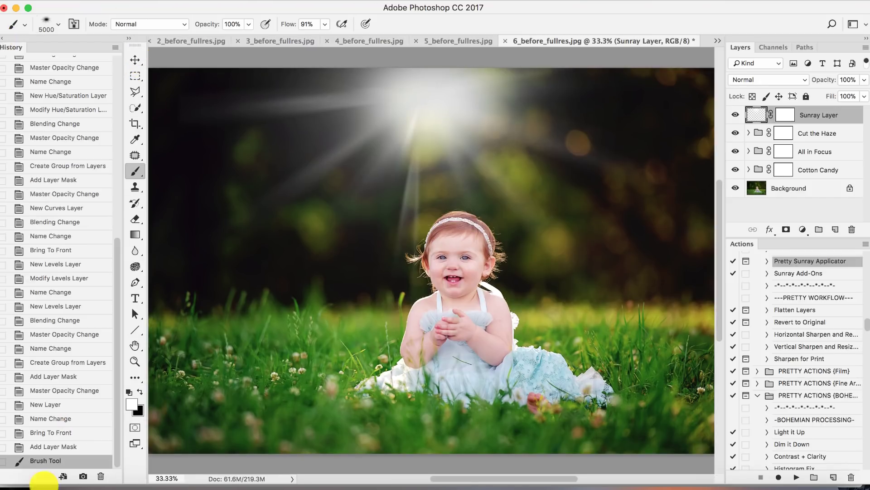
click(11, 47)
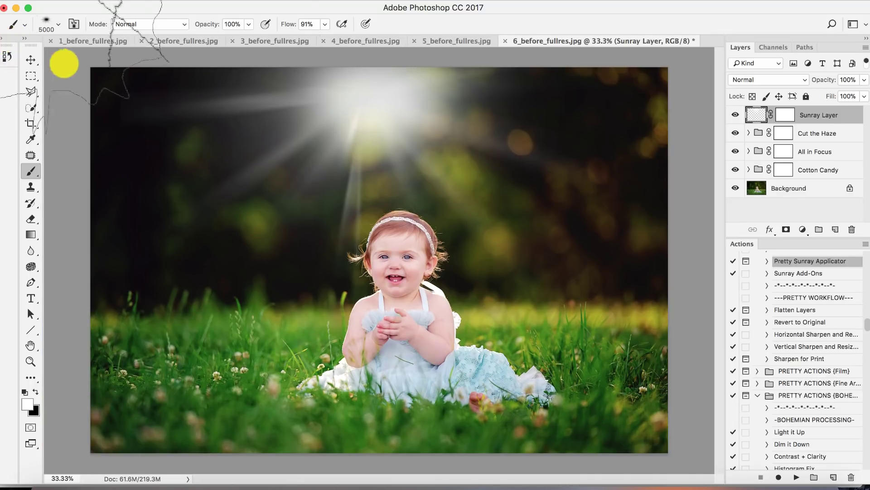
click(31, 60)
drag(392, 171, 406, 159)
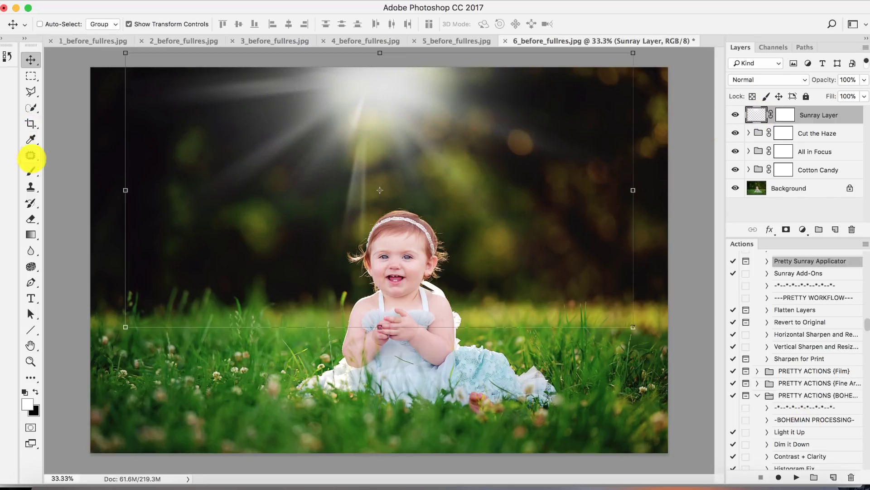
- Return to the Brush tool and play the Sunray Add-Ons action
click(30, 171)
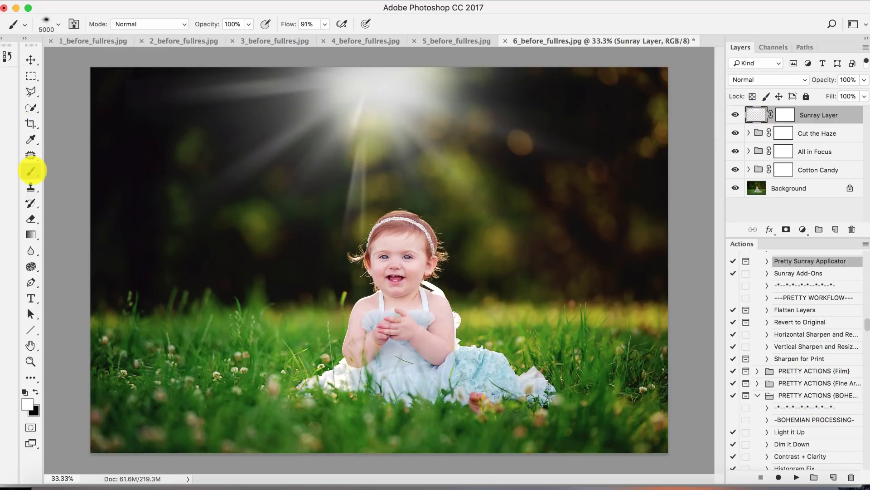
click(784, 275)
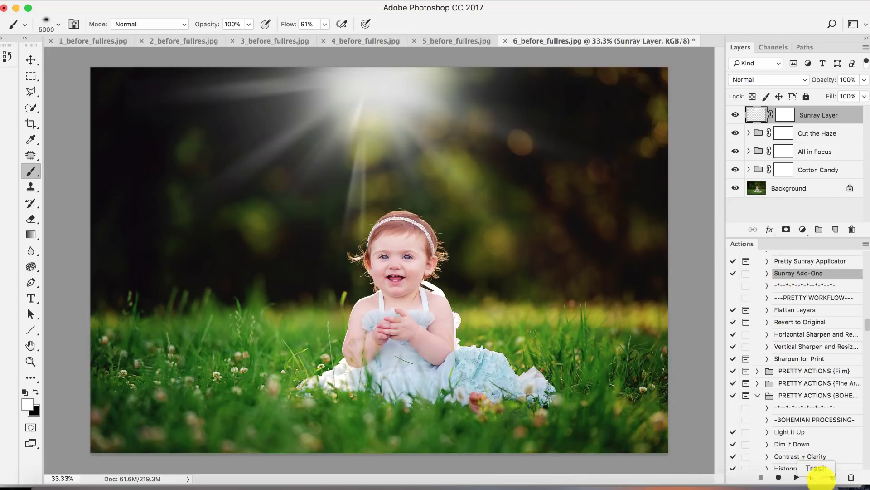
click(796, 477)
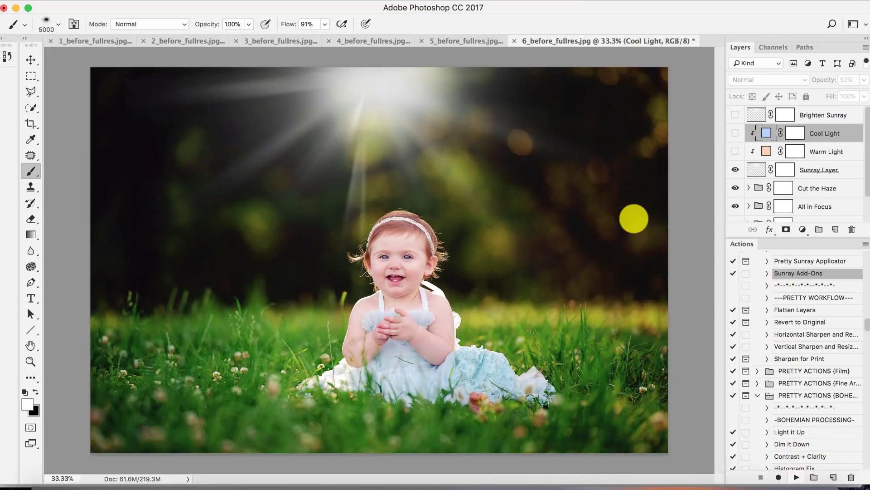
- Hide Cool Light, show Brighten Sunray and Warm Light, and set Warm Light to 95% opacity
click(735, 152)
click(735, 152)
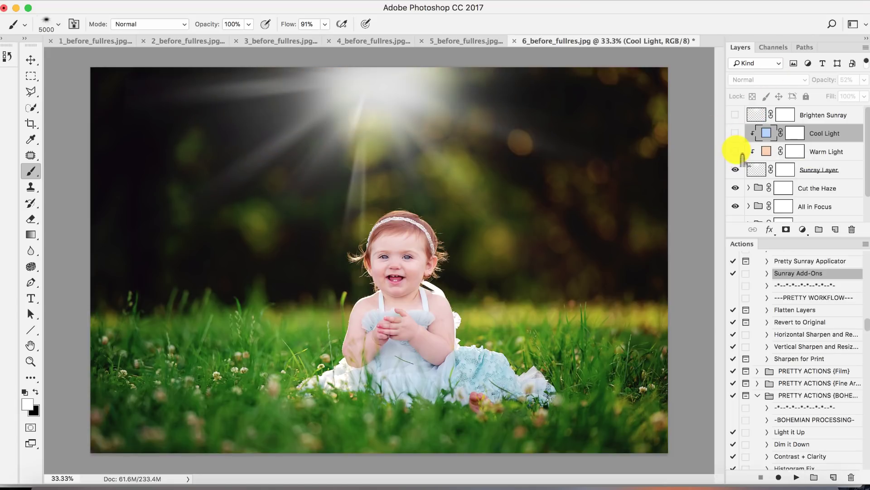
click(735, 133)
click(735, 133)
click(735, 114)
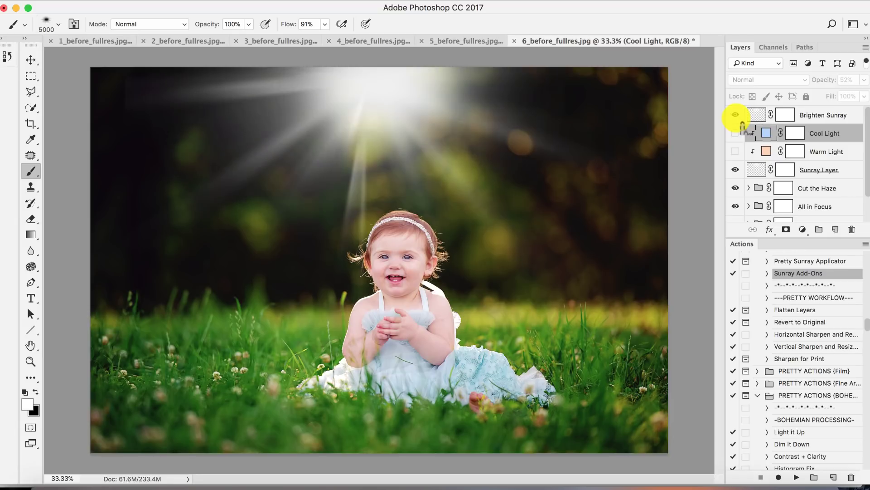
click(735, 151)
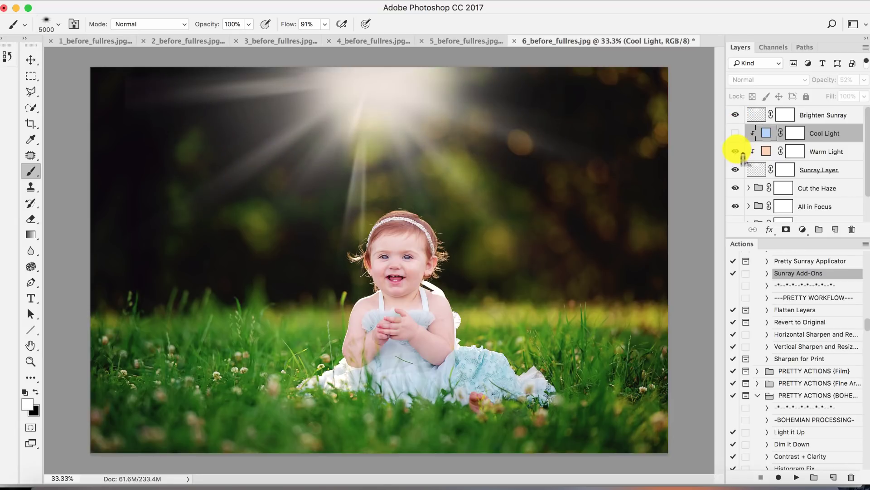
click(743, 155)
click(864, 79)
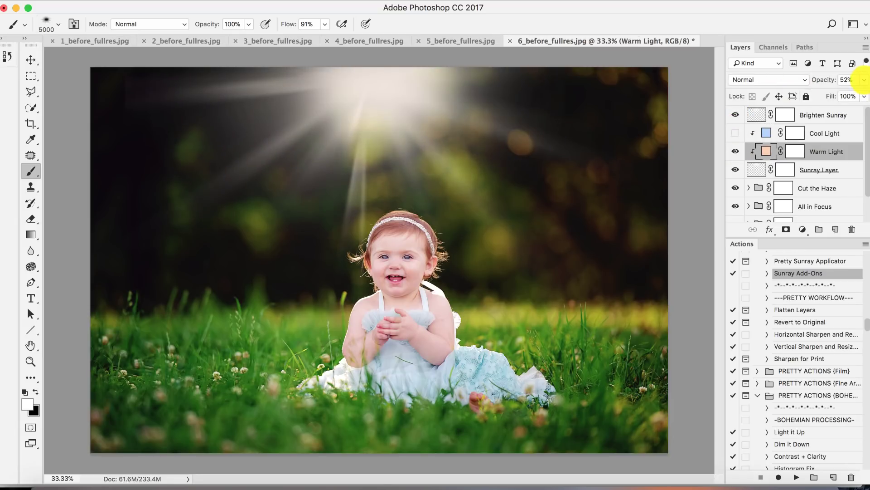
drag(837, 93, 861, 94)
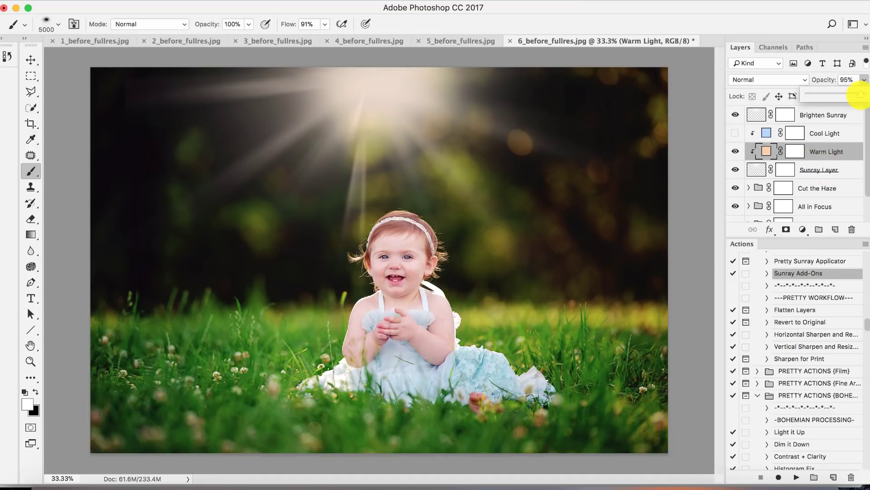
click(826, 146)
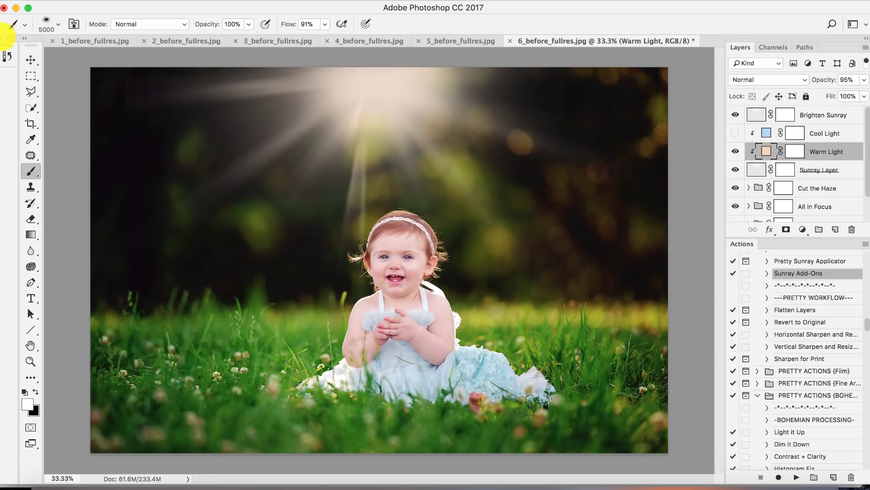
- Save the current sunray edit as Snapshot 2 in the History panel
click(7, 56)
scroll(41, 73, up, 15)
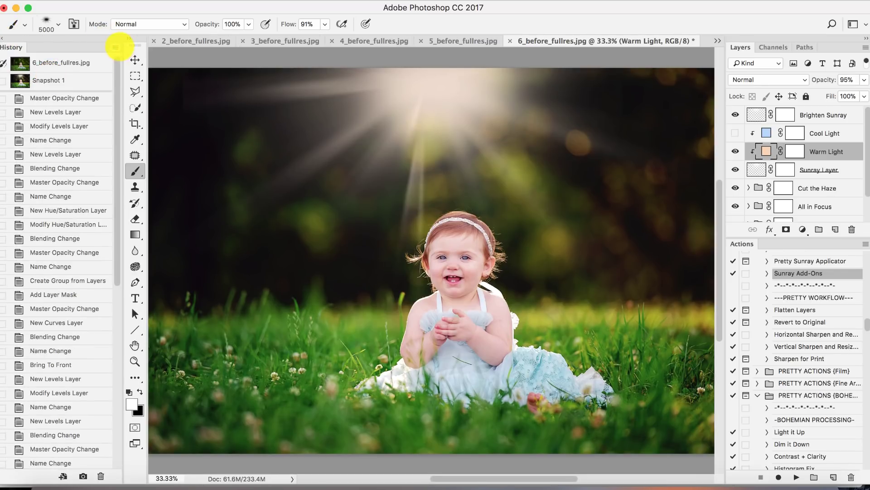
click(115, 47)
click(175, 82)
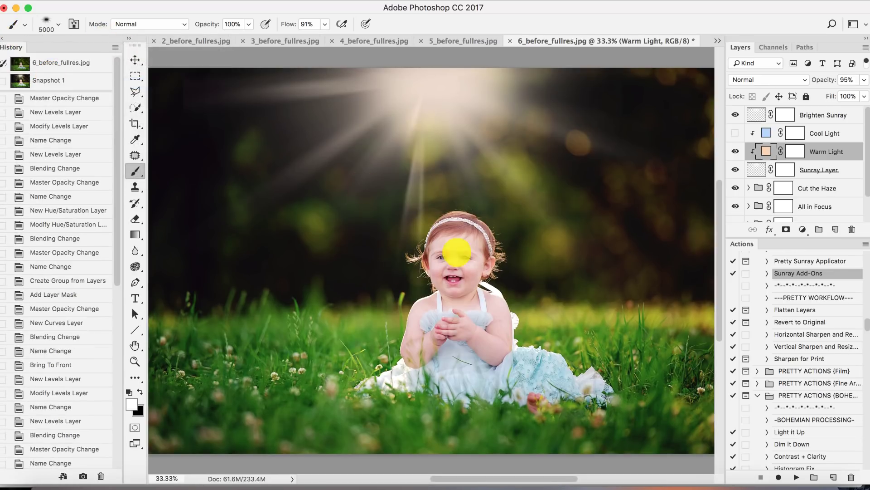
click(526, 229)
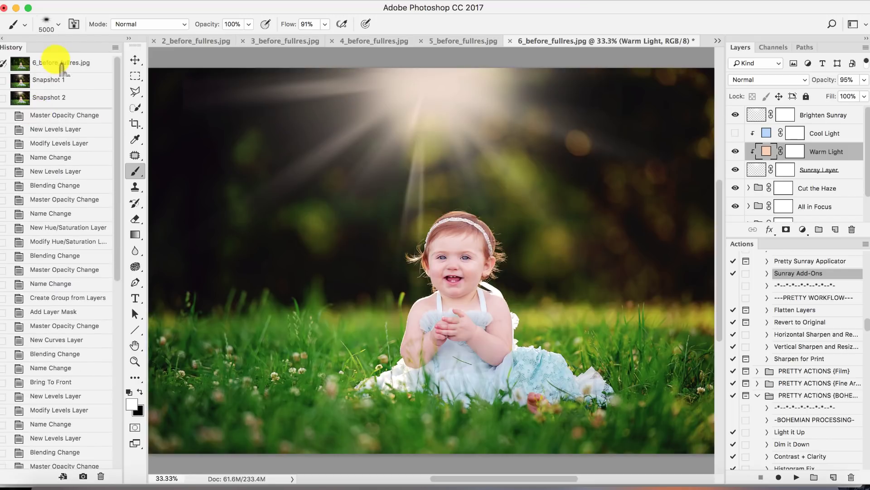
- Compare the original photo against Snapshot 2, then collapse the History panel
click(56, 64)
click(60, 101)
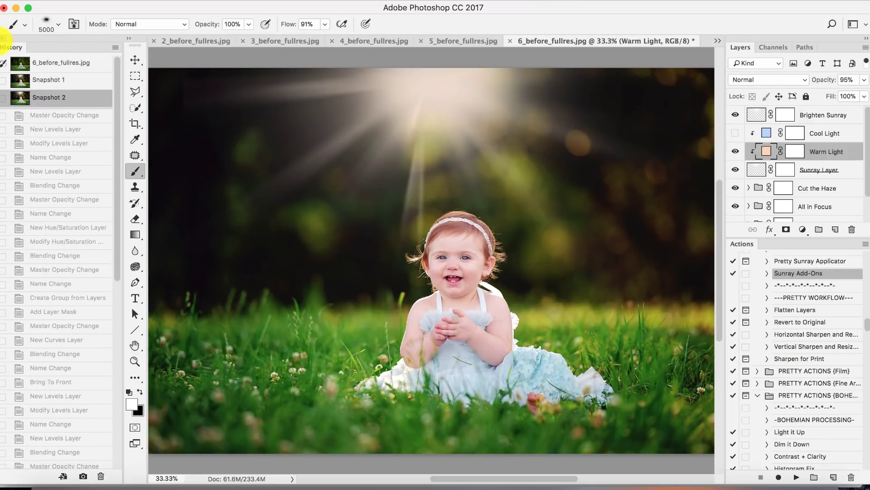
click(2, 39)
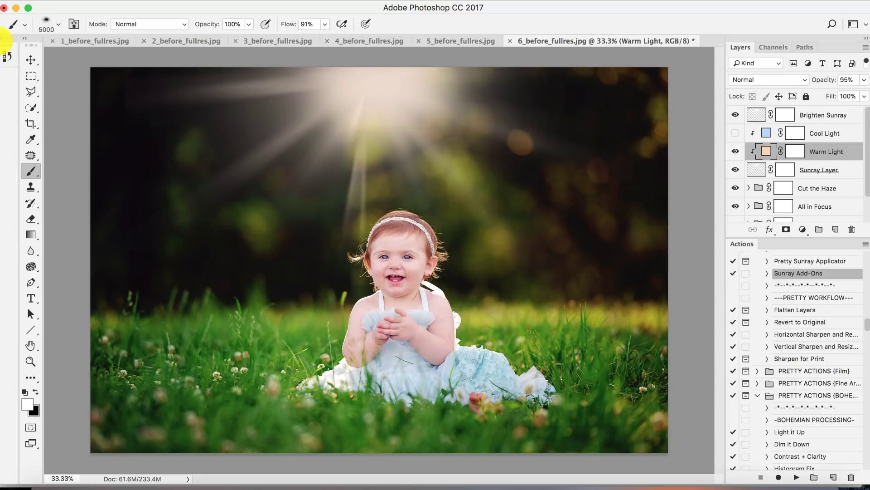